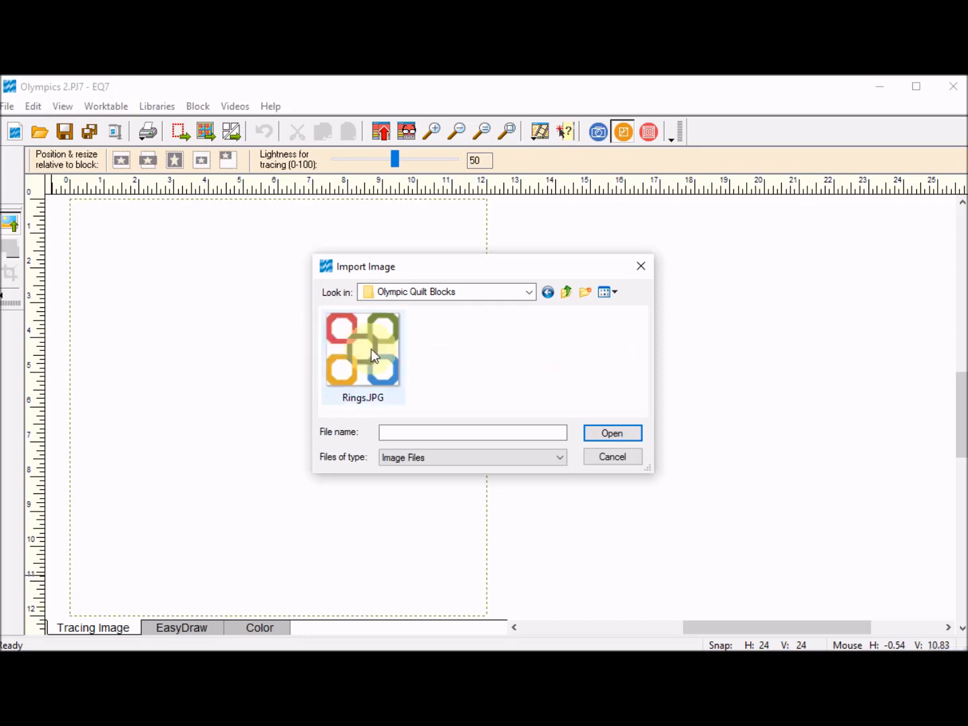
Step: Import Rings.JPG as the tracing image, fit it inside the block and set its tracing lightness to 67
{"action": "left_click", "coordinate": [362, 350]}
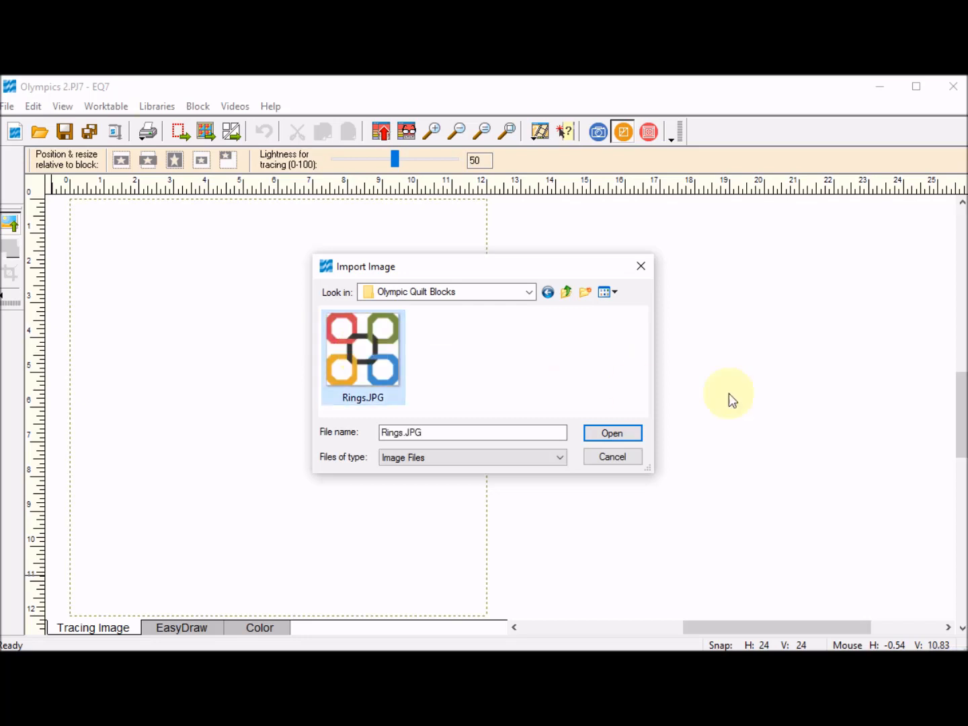
{"action": "left_click", "coordinate": [614, 434]}
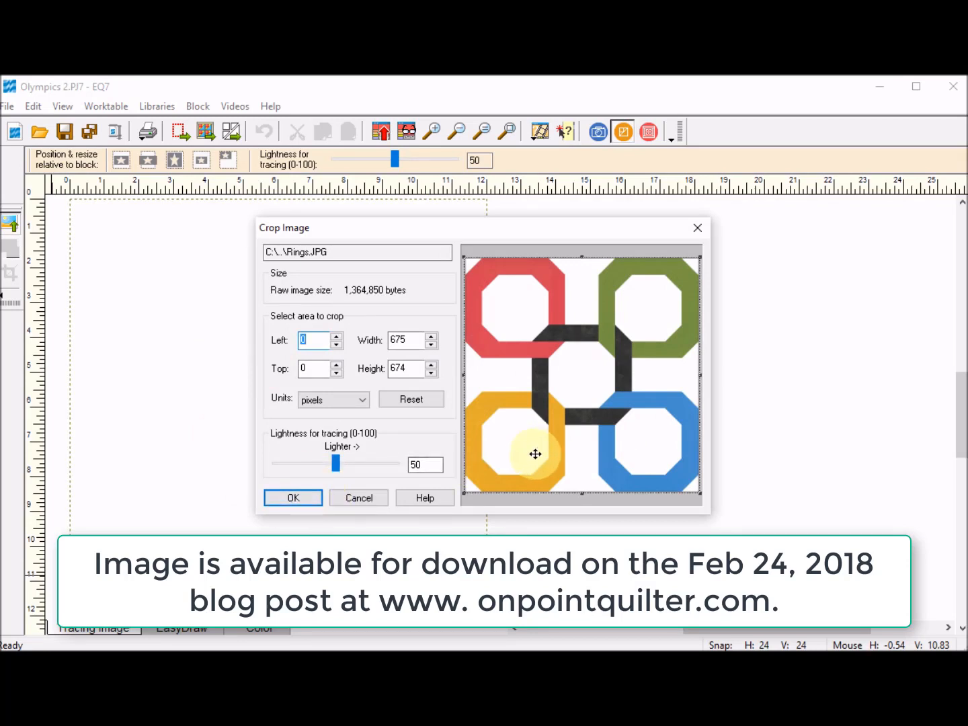
{"action": "left_click", "coordinate": [293, 498]}
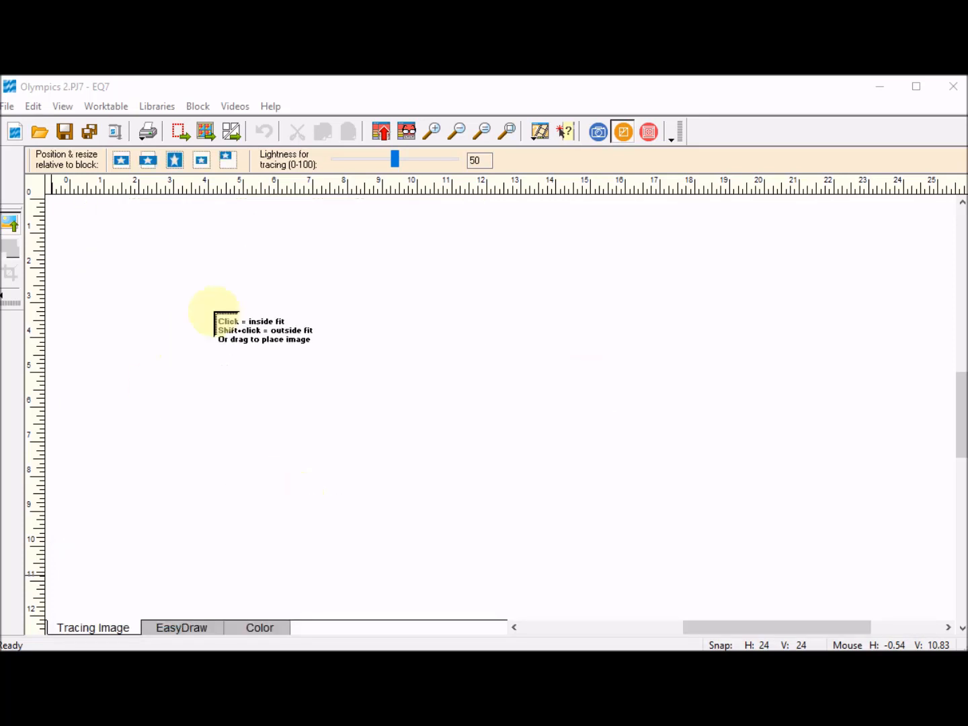
{"action": "left_click", "coordinate": [200, 355]}
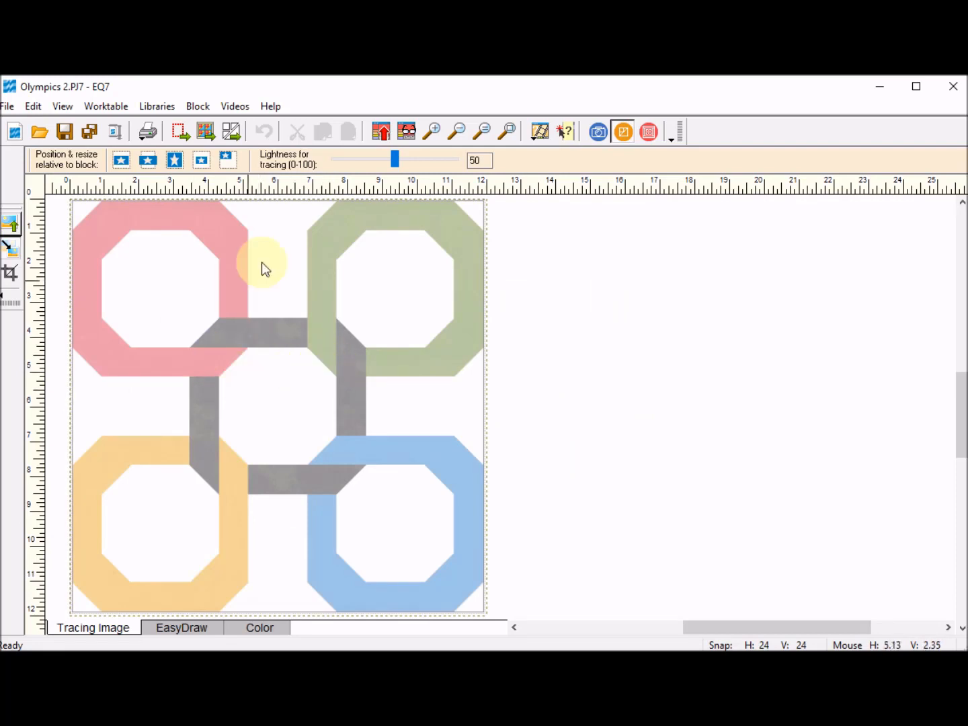
{"action": "mouse_move", "coordinate": [396, 165]}
{"action": "left_mouse_down"}
{"action": "mouse_move", "coordinate": [378, 167]}
{"action": "mouse_move", "coordinate": [415, 160]}
{"action": "left_mouse_up"}
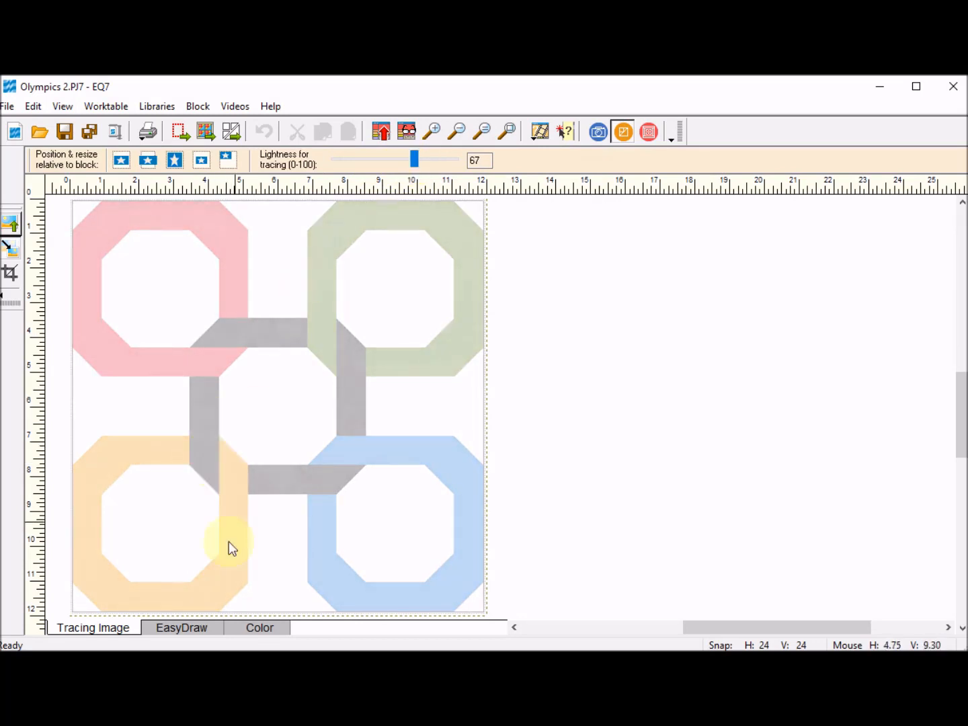
Step: Set the EasyDraw block width and height to 14 inches each
{"action": "left_click", "coordinate": [194, 636]}
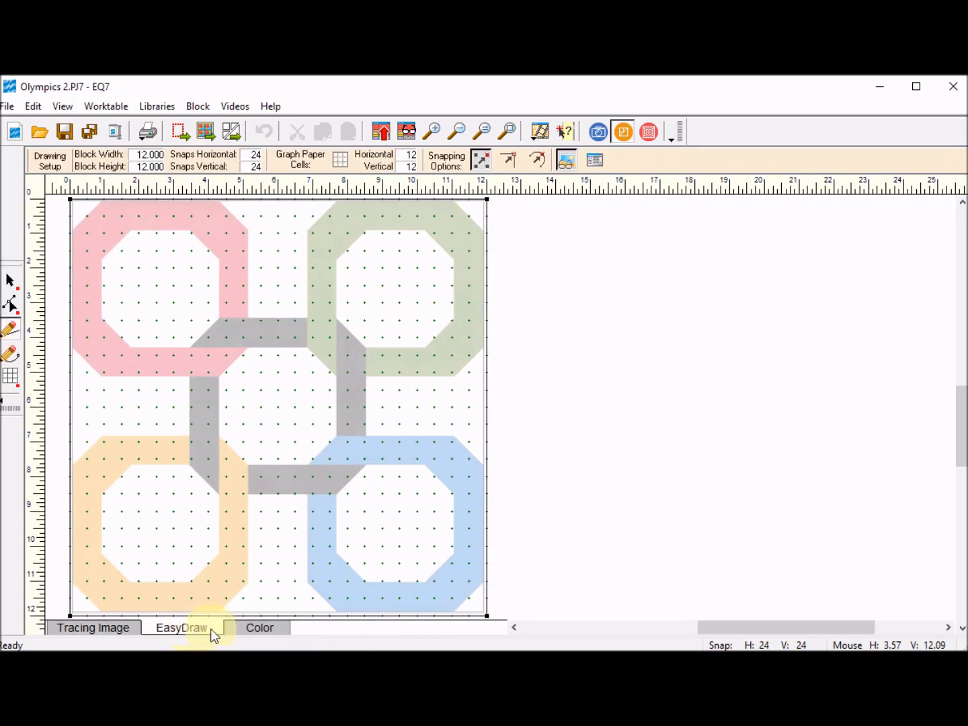
{"action": "double_click", "coordinate": [133, 156]}
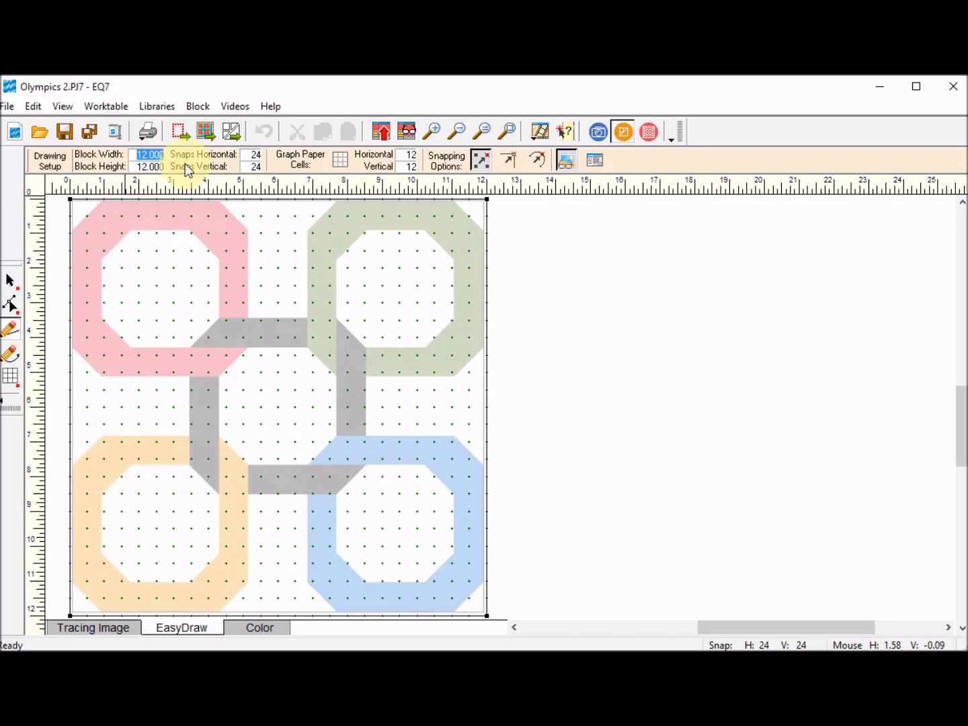
{"action": "key", "text": "Tab"}
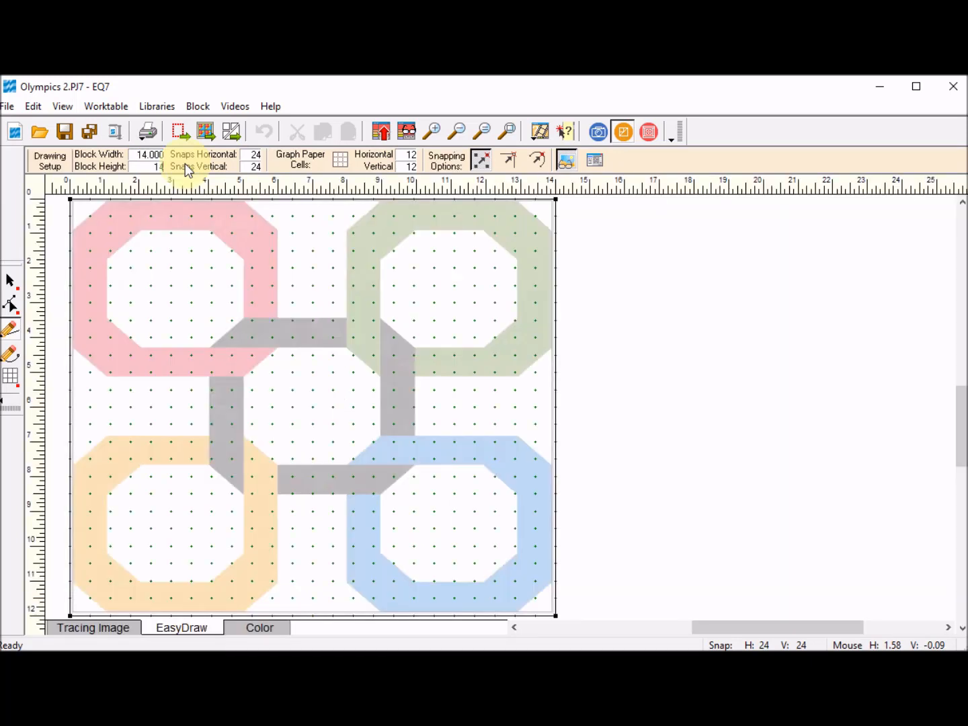
{"action": "type", "text": "14"}
{"action": "key", "text": "Tab"}
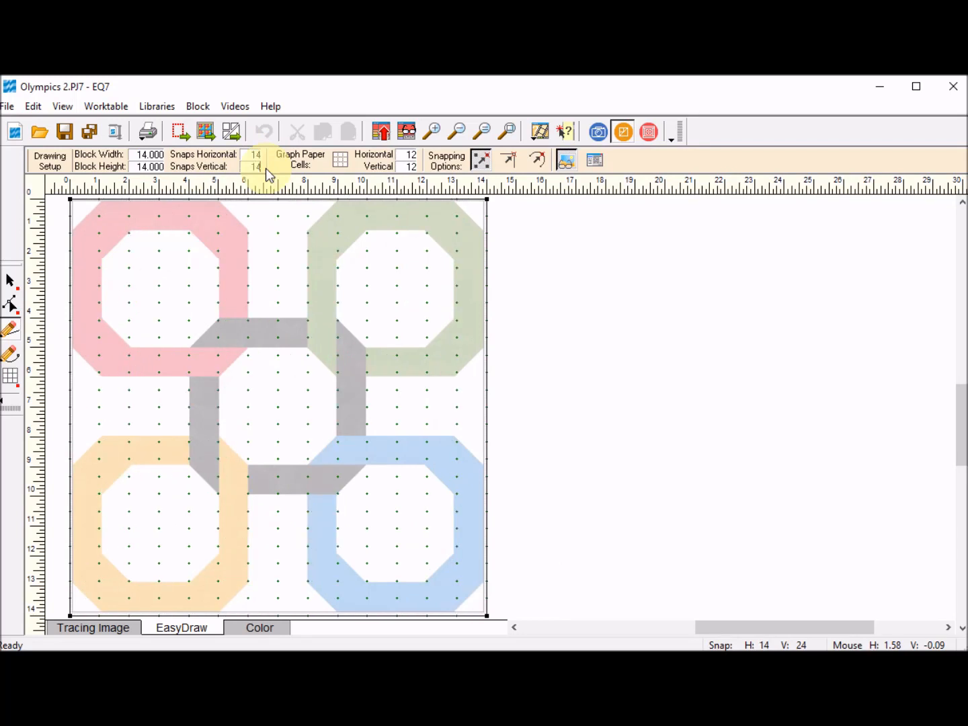
Step: Set both the horizontal and vertical snaps to 14 and the graph paper cells to 14 by 14
{"action": "type", "text": "14"}
{"action": "key", "text": "Tab"}
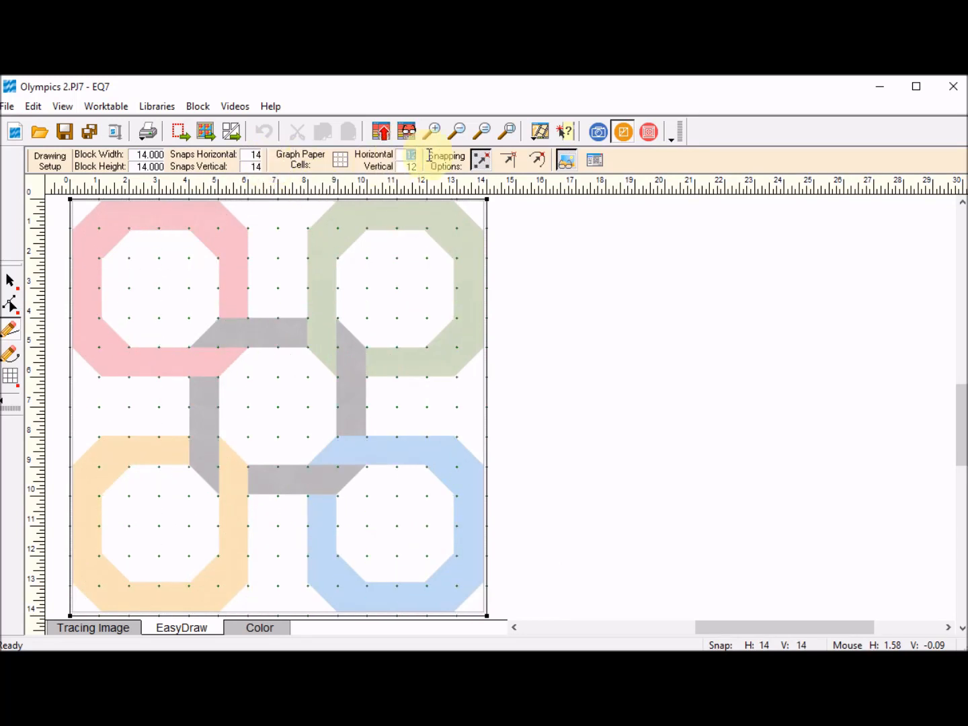
{"action": "type", "text": "14"}
{"action": "key", "text": "Tab"}
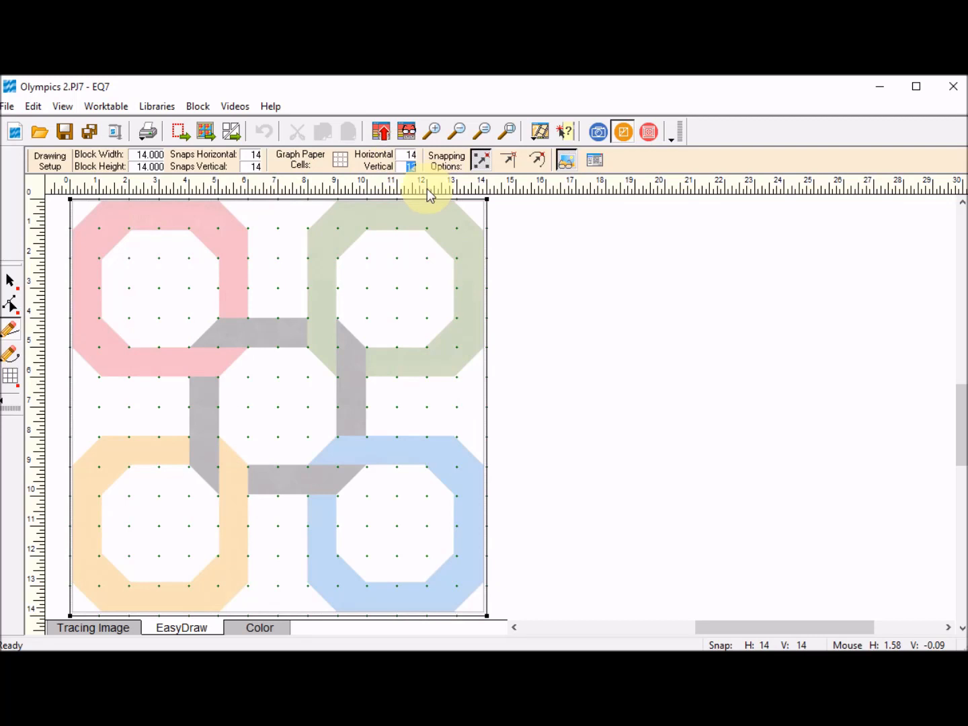
{"action": "key", "text": "Tab"}
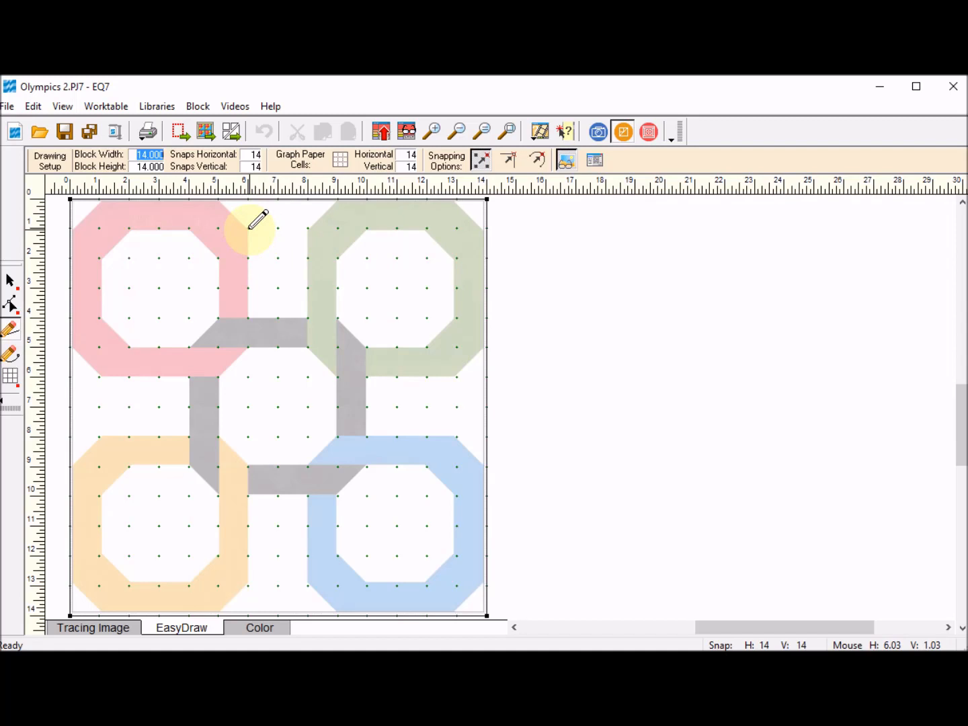
Step: Draw straight horizontal lines across the full block at 1, 2, 4, 5, 6, 8, 9, 10, 12 and 13 inches
{"action": "left_click", "coordinate": [482, 160]}
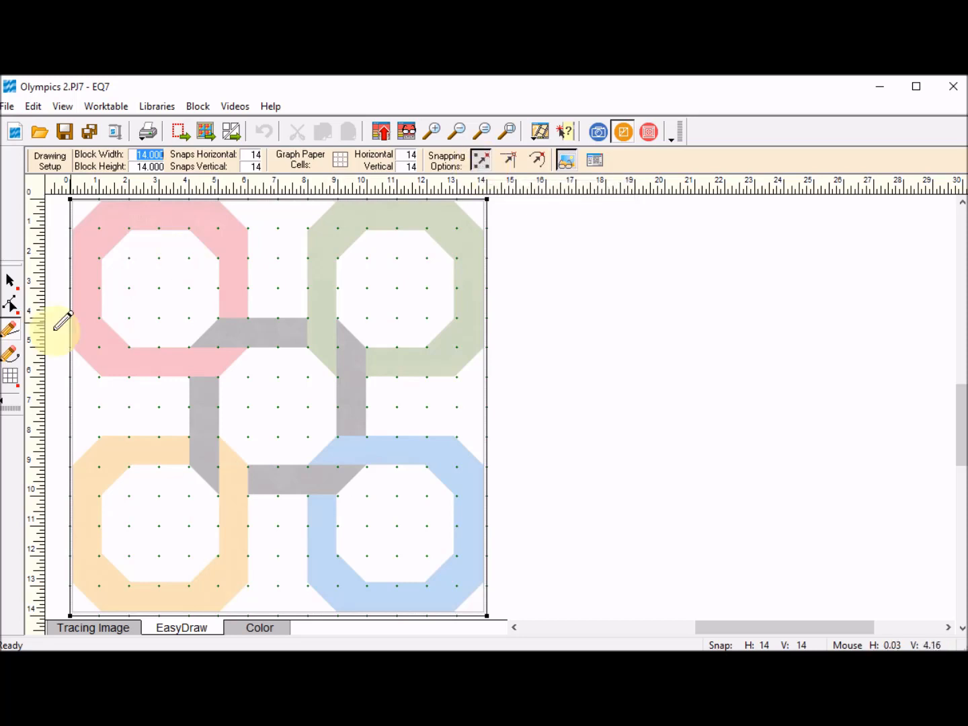
{"action": "left_click", "coordinate": [8, 334]}
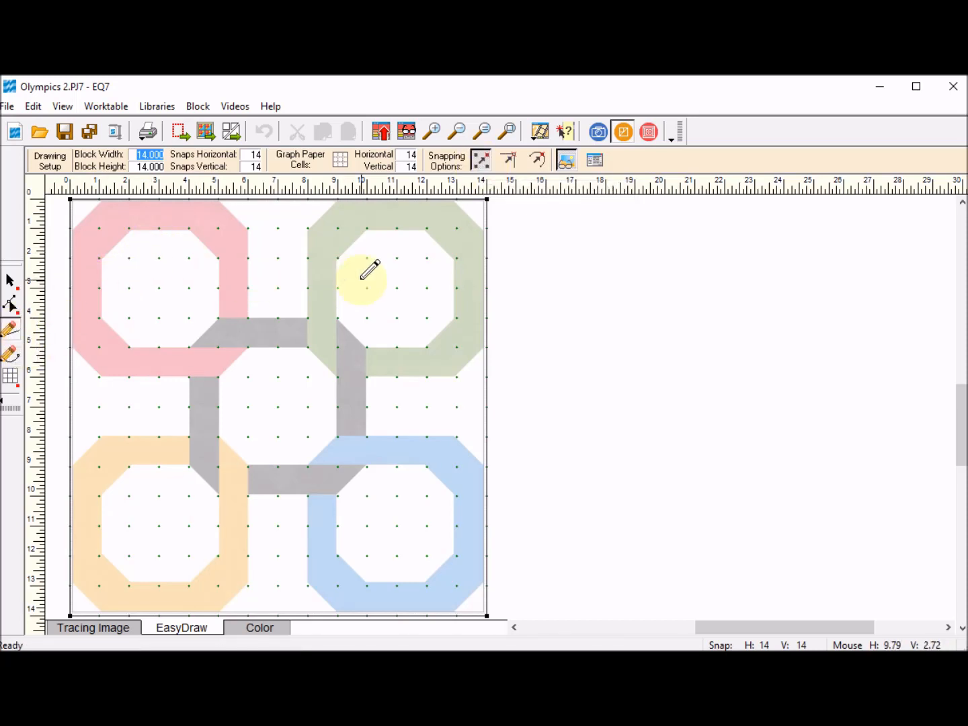
{"action": "left_click", "coordinate": [11, 335]}
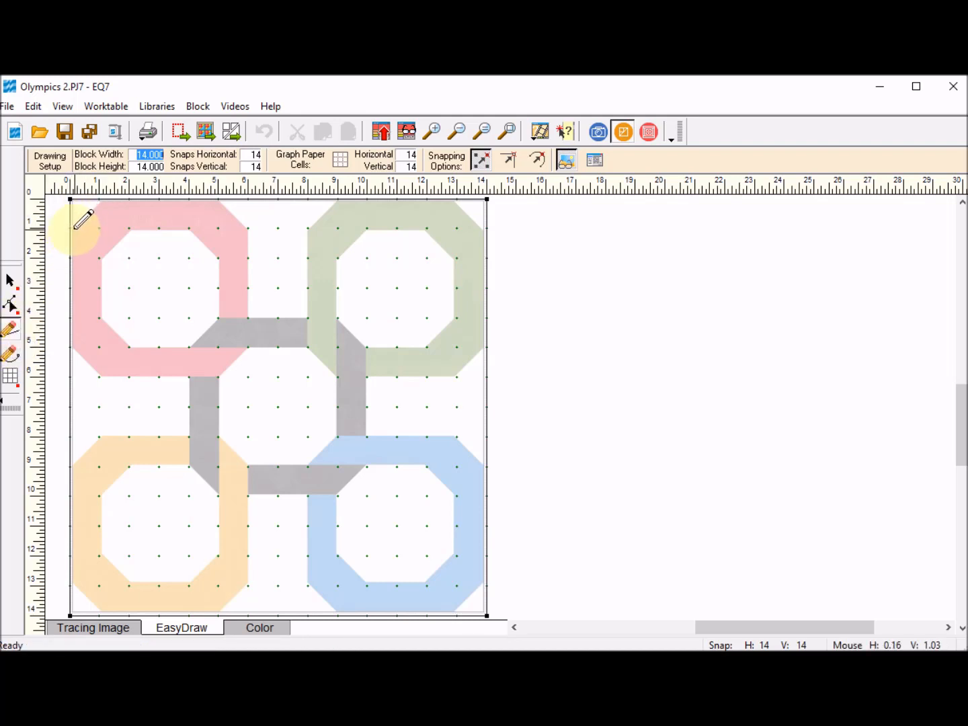
{"action": "left_click_drag", "start_coordinate": [71, 229], "coordinate": [488, 228]}
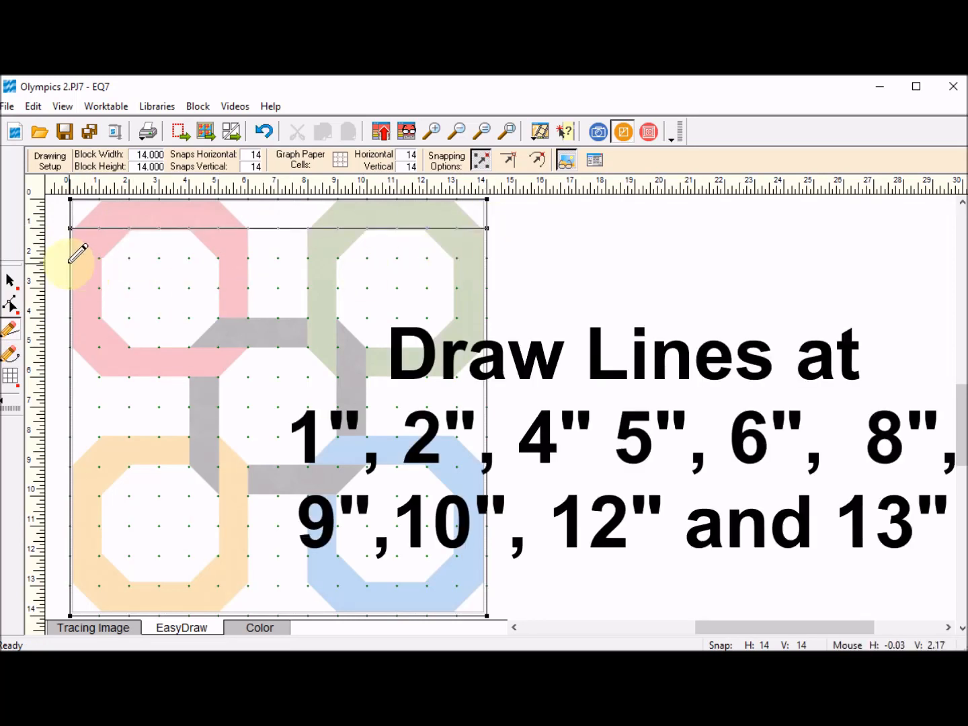
{"action": "left_click_drag", "start_coordinate": [71, 257], "coordinate": [487, 258]}
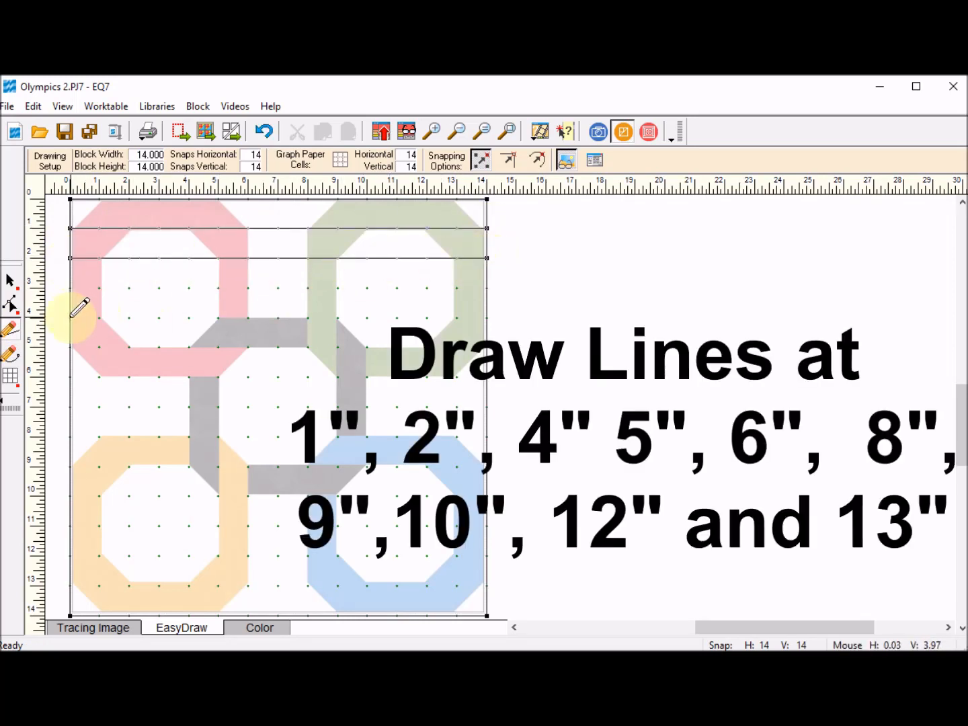
{"action": "left_click_drag", "start_coordinate": [71, 317], "coordinate": [486, 318]}
{"action": "left_click_drag", "start_coordinate": [71, 346], "coordinate": [486, 346]}
{"action": "left_click_drag", "start_coordinate": [70, 378], "coordinate": [487, 378]}
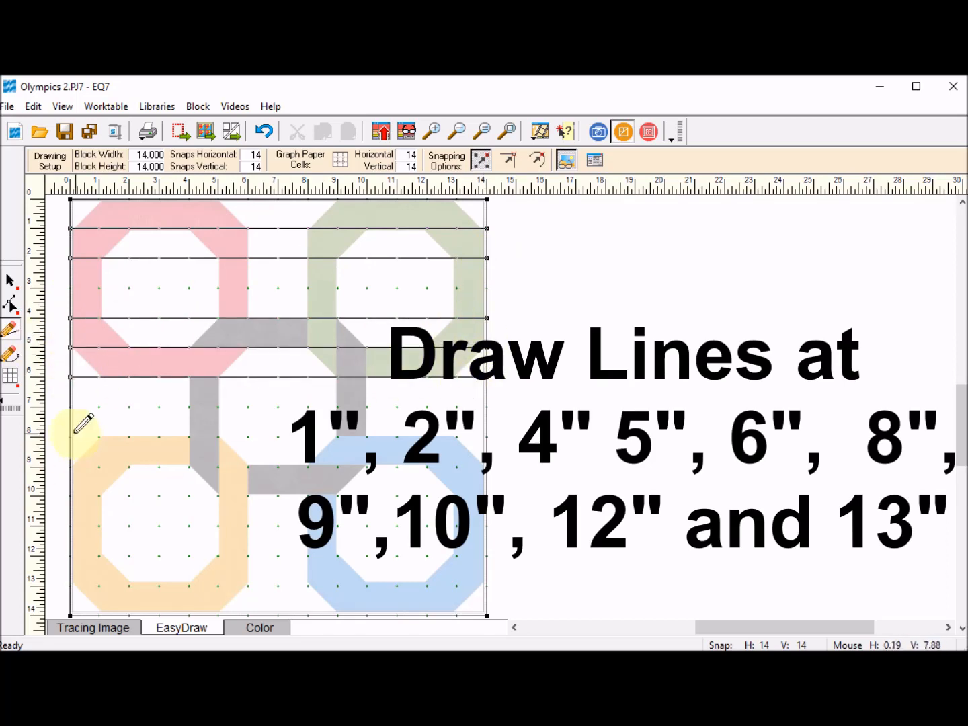
{"action": "left_click_drag", "start_coordinate": [70, 437], "coordinate": [487, 437]}
{"action": "left_click_drag", "start_coordinate": [71, 466], "coordinate": [487, 466]}
{"action": "left_click_drag", "start_coordinate": [70, 496], "coordinate": [487, 496]}
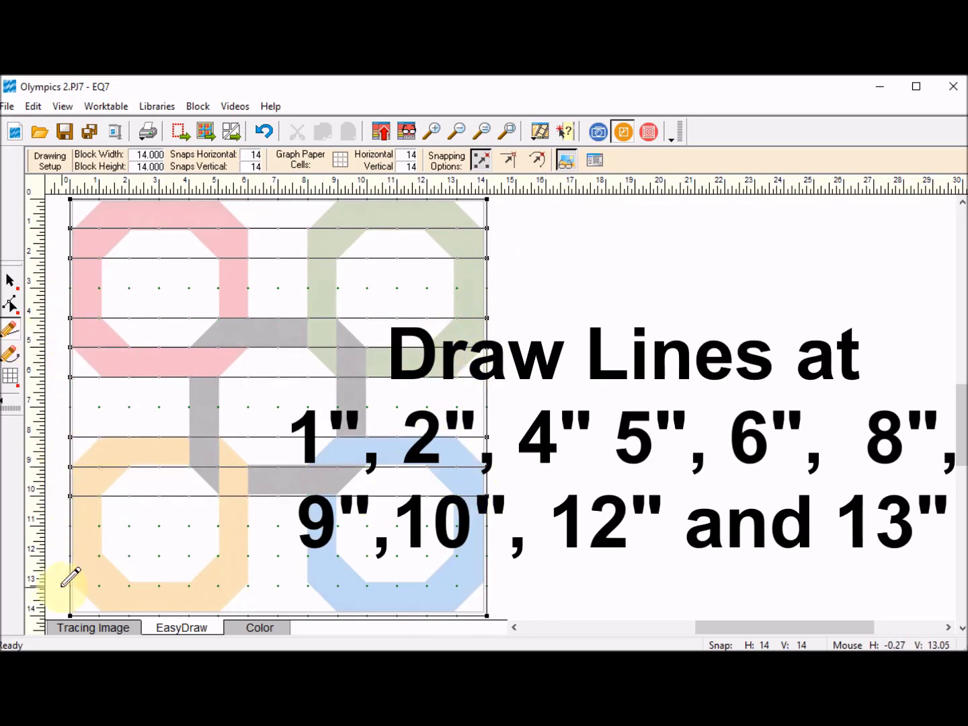
{"action": "left_click_drag", "start_coordinate": [66, 553], "coordinate": [485, 558]}
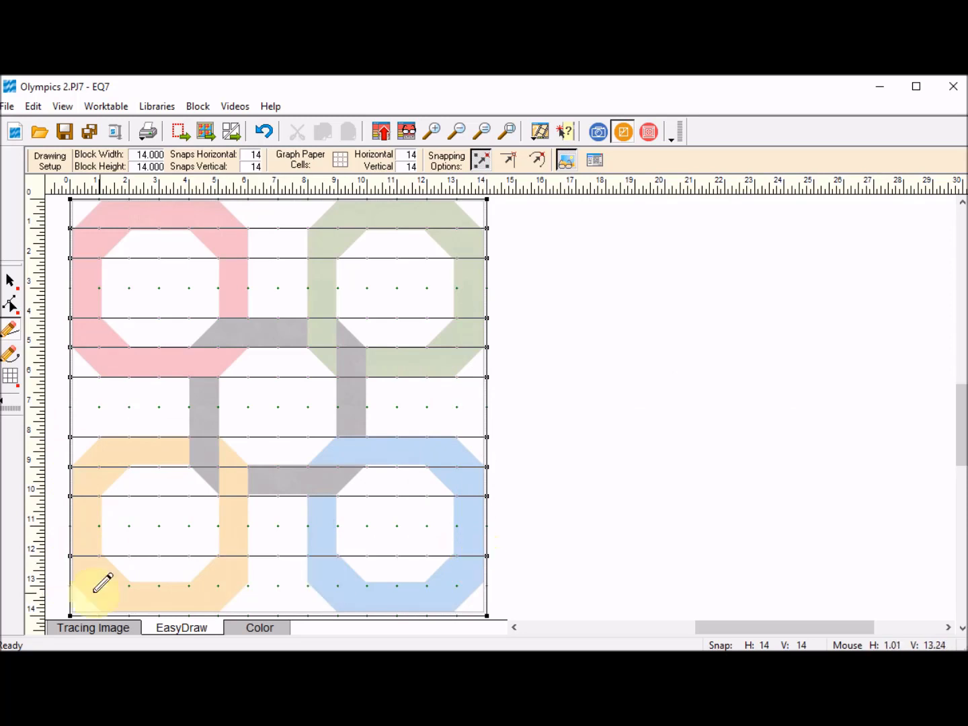
{"action": "mouse_move", "coordinate": [71, 583]}
{"action": "left_mouse_down"}
{"action": "mouse_move", "coordinate": [488, 579]}
{"action": "mouse_move", "coordinate": [472, 584]}
{"action": "left_mouse_up"}
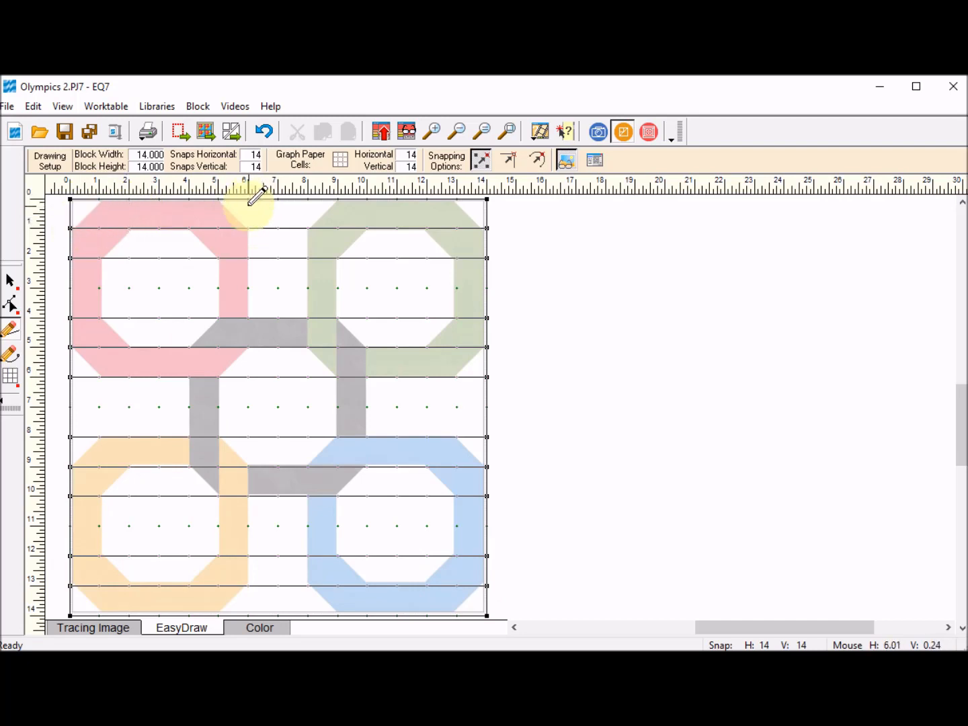
Step: Draw vertical lines from the block's top edge at 6 inches across down to the 4-inch line and at 8 inches across down to the 5-inch line
{"action": "left_click_drag", "start_coordinate": [248, 228], "coordinate": [248, 199]}
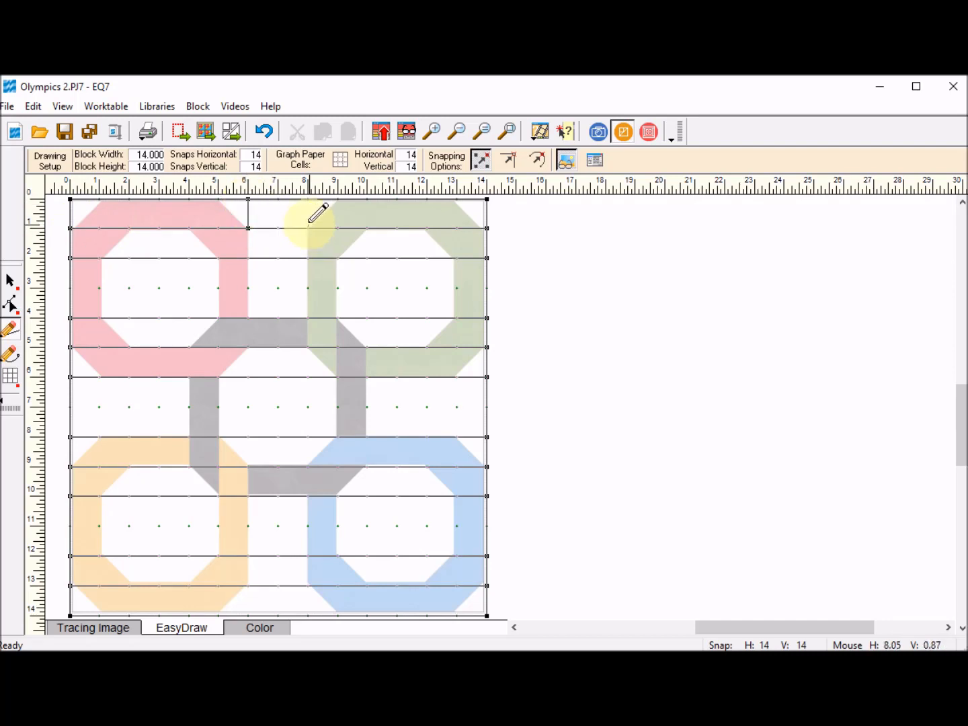
{"action": "left_click_drag", "start_coordinate": [308, 228], "coordinate": [308, 198]}
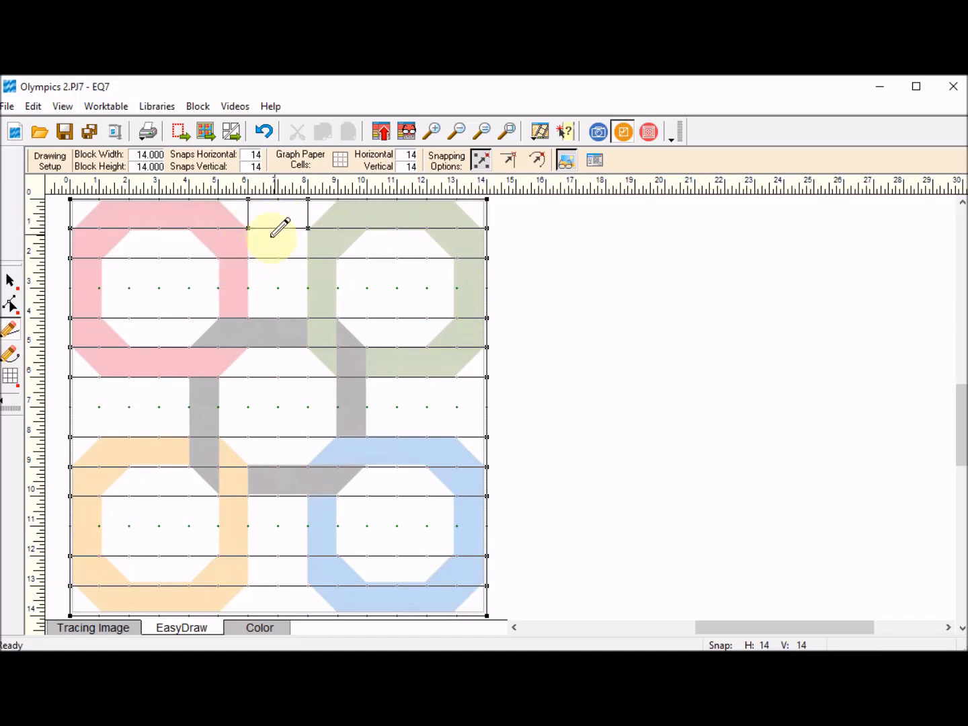
{"action": "left_click_drag", "start_coordinate": [249, 228], "coordinate": [248, 318]}
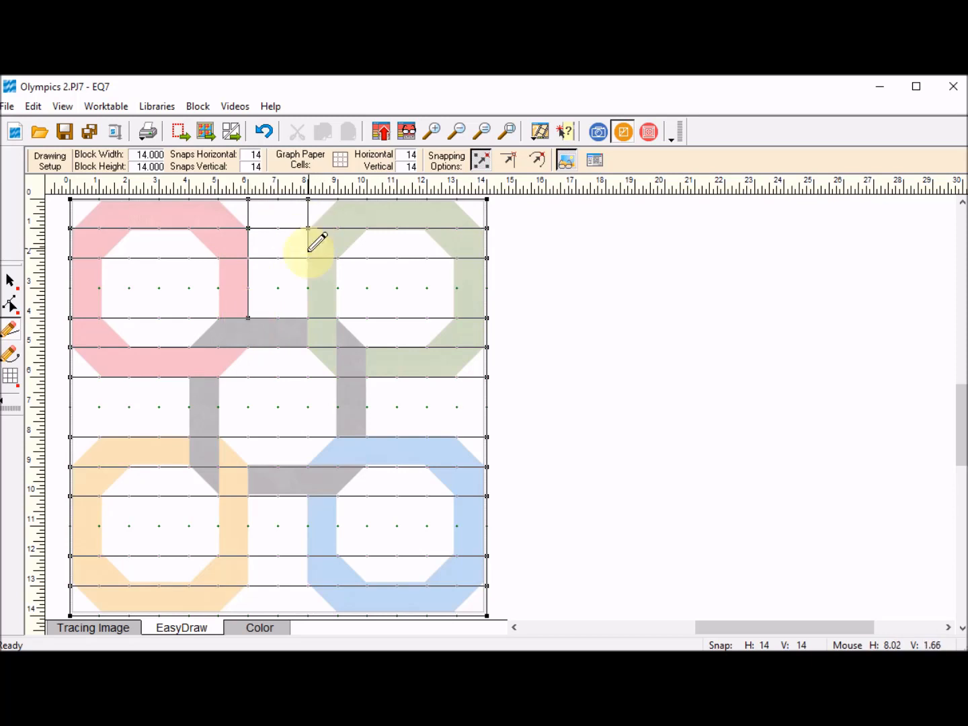
{"action": "left_click_drag", "start_coordinate": [307, 318], "coordinate": [308, 347]}
Step: Trace the inner octagon of the red ring with its vertical sides and four diagonal corners
{"action": "left_click_drag", "start_coordinate": [219, 318], "coordinate": [219, 257]}
{"action": "left_click_drag", "start_coordinate": [218, 257], "coordinate": [189, 229]}
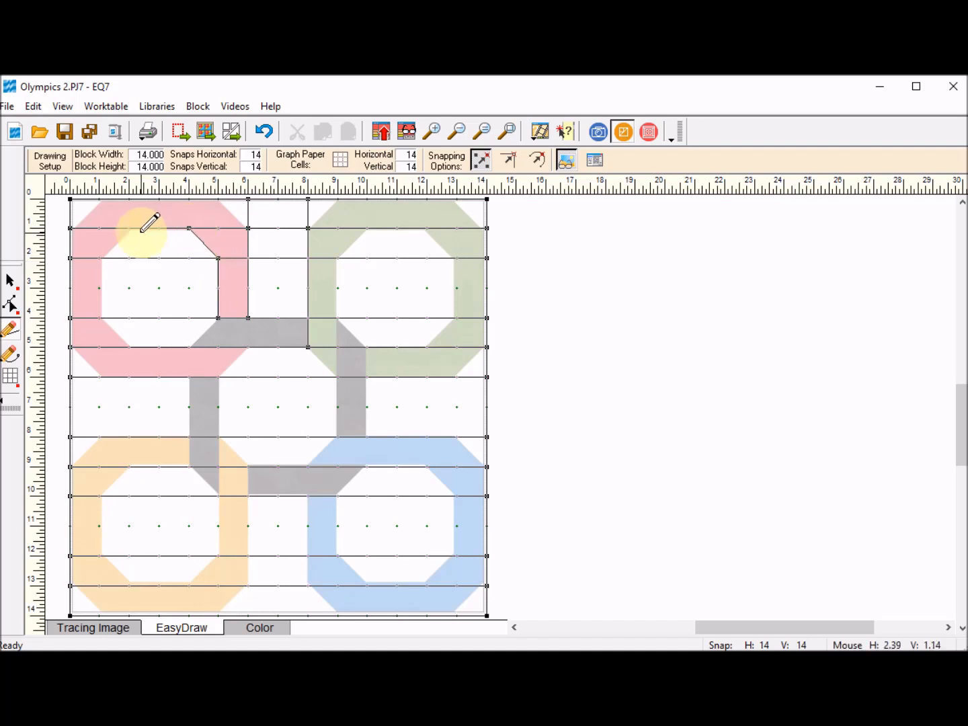
{"action": "left_click_drag", "start_coordinate": [129, 228], "coordinate": [100, 257]}
{"action": "left_click_drag", "start_coordinate": [99, 317], "coordinate": [130, 347]}
{"action": "mouse_move", "coordinate": [129, 348]}
{"action": "left_mouse_down"}
{"action": "mouse_move", "coordinate": [189, 348]}
{"action": "mouse_move", "coordinate": [219, 318]}
{"action": "left_mouse_up"}
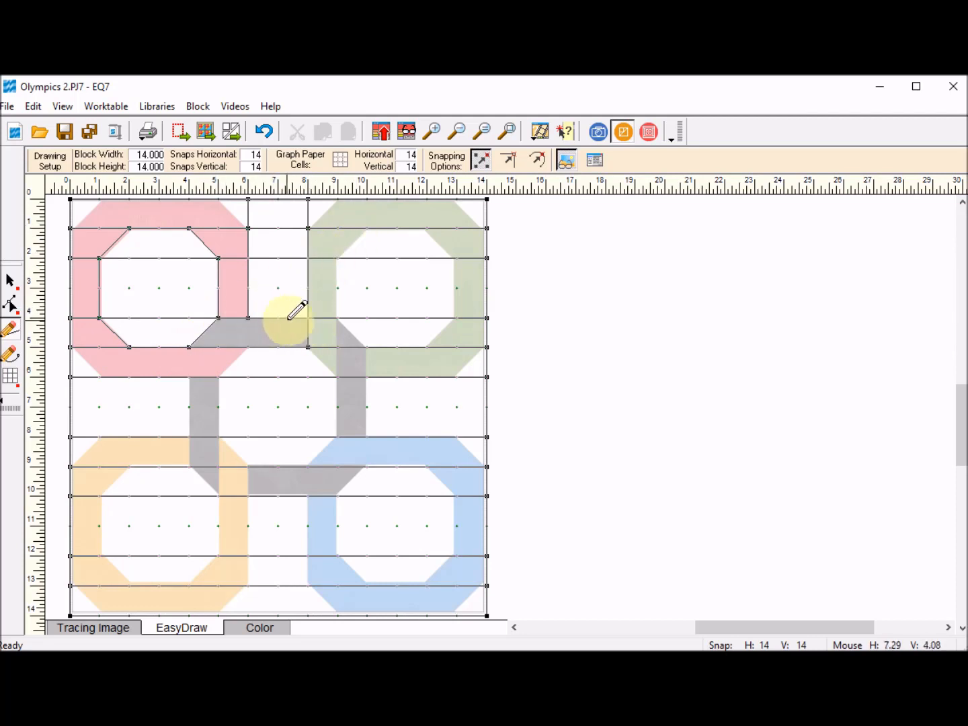
Step: Raise the tracing image's lightness to 75 and return to the EasyDraw drawing
{"action": "left_click", "coordinate": [104, 632]}
{"action": "mouse_move", "coordinate": [414, 157]}
{"action": "left_mouse_down"}
{"action": "mouse_move", "coordinate": [401, 157]}
{"action": "mouse_move", "coordinate": [424, 155]}
{"action": "left_mouse_up"}
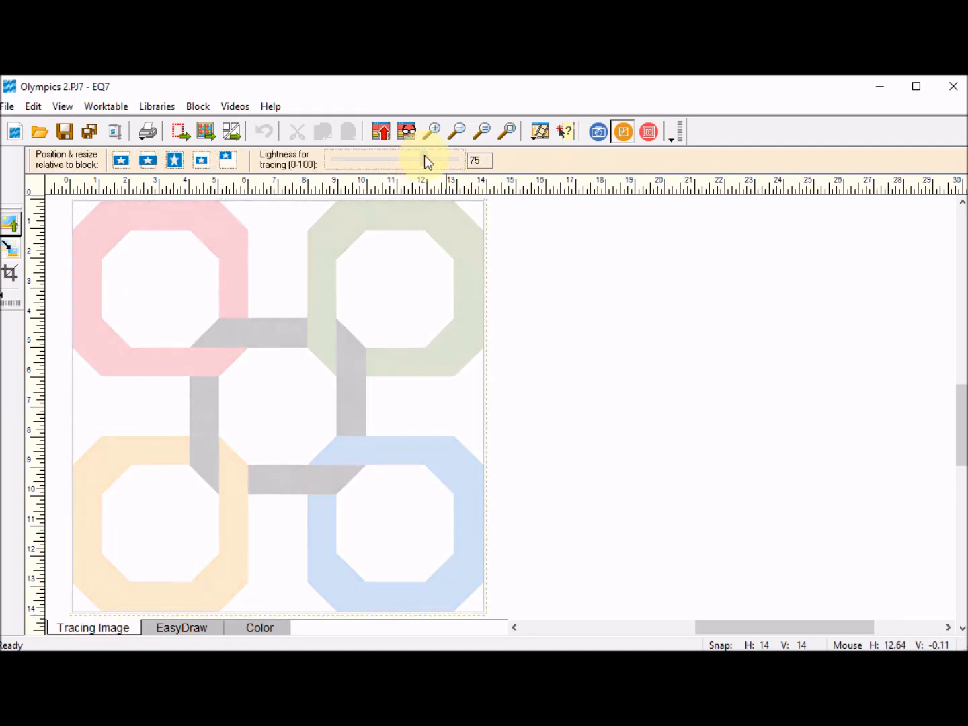
{"action": "left_click", "coordinate": [187, 635]}
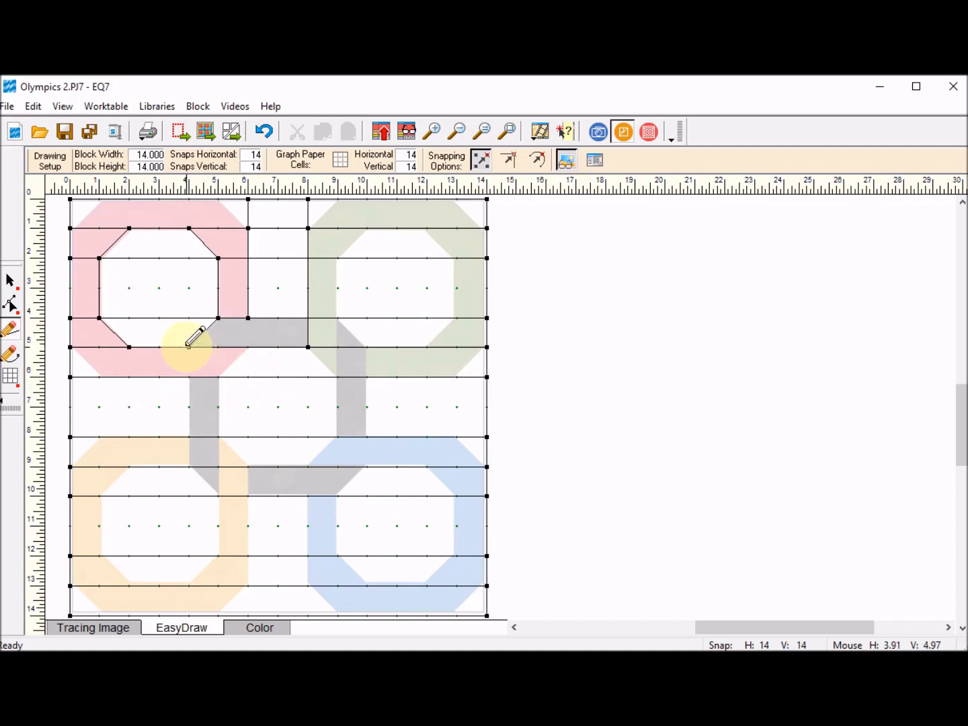
Step: Draw short vertical lines at 2 and 4 inches across inside the red ring, joining each octagon corner to the adjacent horizontal line
{"action": "left_click_drag", "start_coordinate": [189, 319], "coordinate": [188, 317]}
{"action": "left_click_drag", "start_coordinate": [130, 347], "coordinate": [129, 318]}
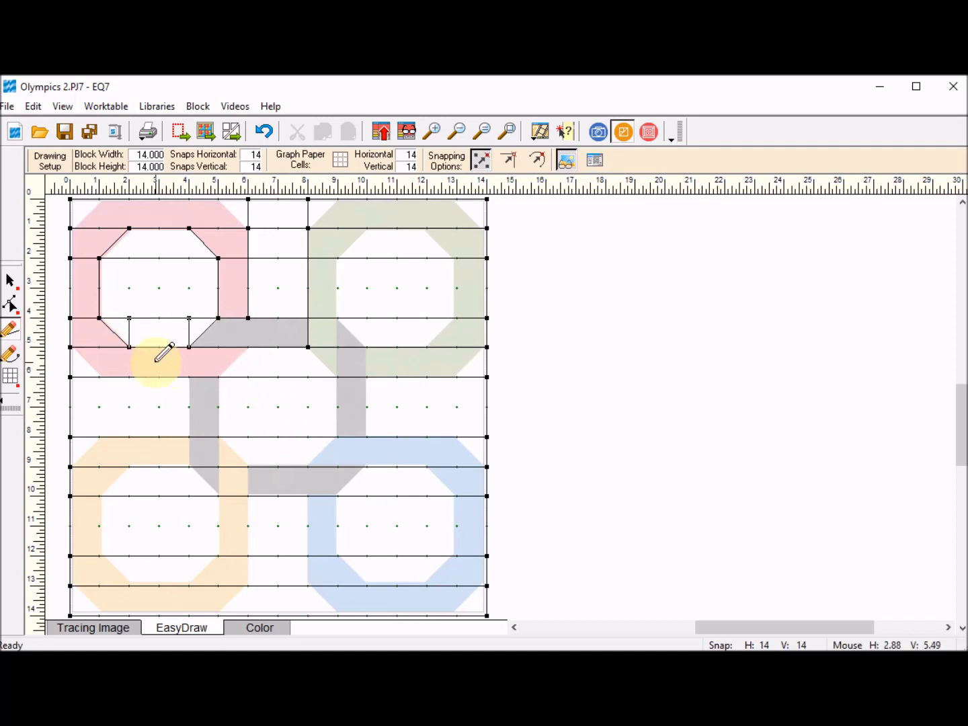
{"action": "left_click_drag", "start_coordinate": [190, 348], "coordinate": [219, 317]}
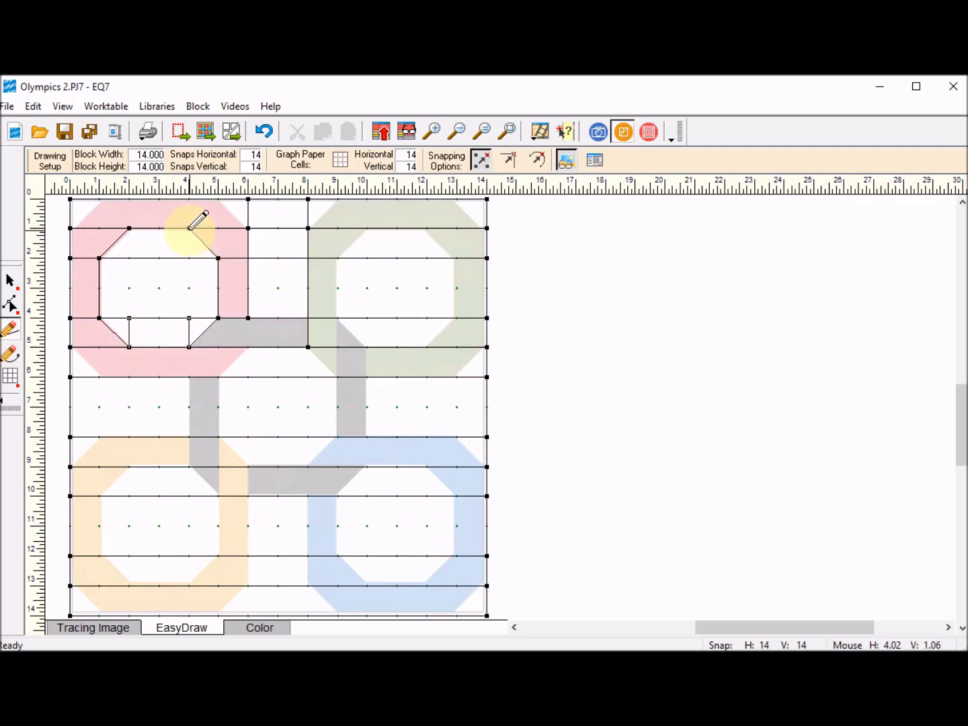
{"action": "left_click_drag", "start_coordinate": [189, 228], "coordinate": [189, 257]}
{"action": "left_click_drag", "start_coordinate": [129, 228], "coordinate": [129, 257]}
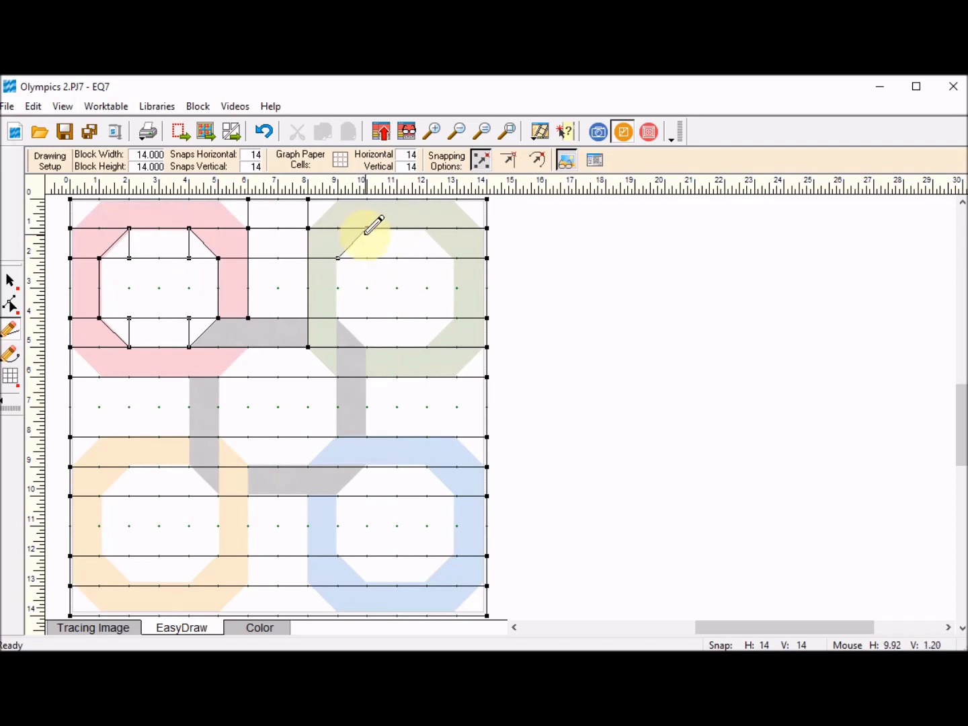
Step: Trace the green ring's inner octagon with its sides and diagonal corners, adding short verticals at 10 and 12 inches across
{"action": "left_click_drag", "start_coordinate": [366, 261], "coordinate": [366, 258]}
{"action": "left_click_drag", "start_coordinate": [426, 228], "coordinate": [427, 258]}
{"action": "left_click_drag", "start_coordinate": [426, 229], "coordinate": [456, 257]}
{"action": "left_click_drag", "start_coordinate": [457, 257], "coordinate": [457, 318]}
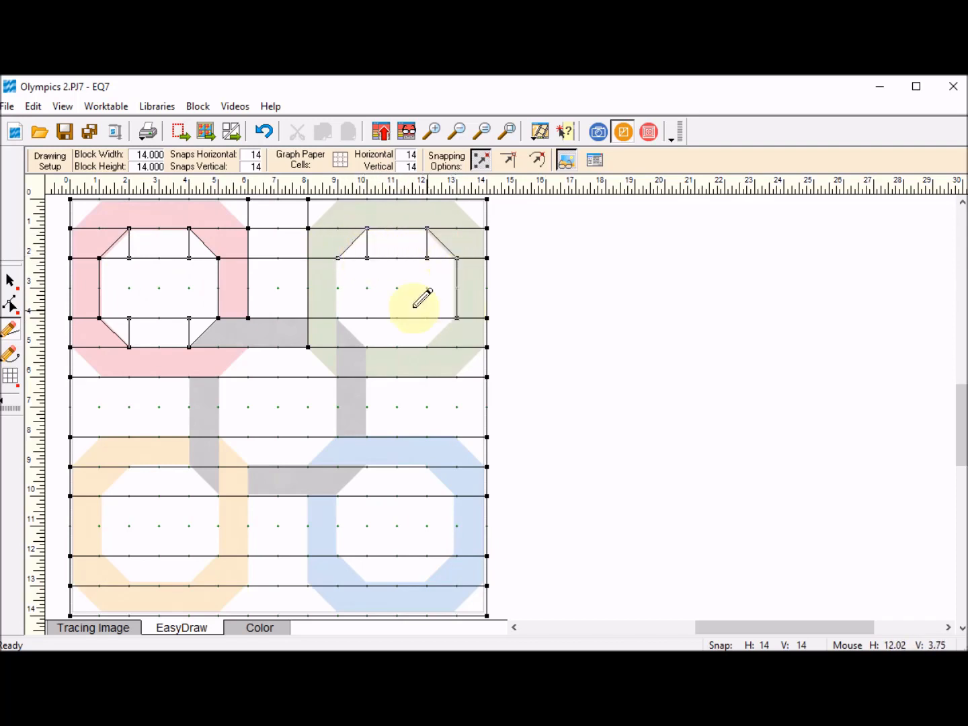
{"action": "left_click_drag", "start_coordinate": [338, 318], "coordinate": [339, 258]}
{"action": "left_click_drag", "start_coordinate": [338, 318], "coordinate": [367, 348]}
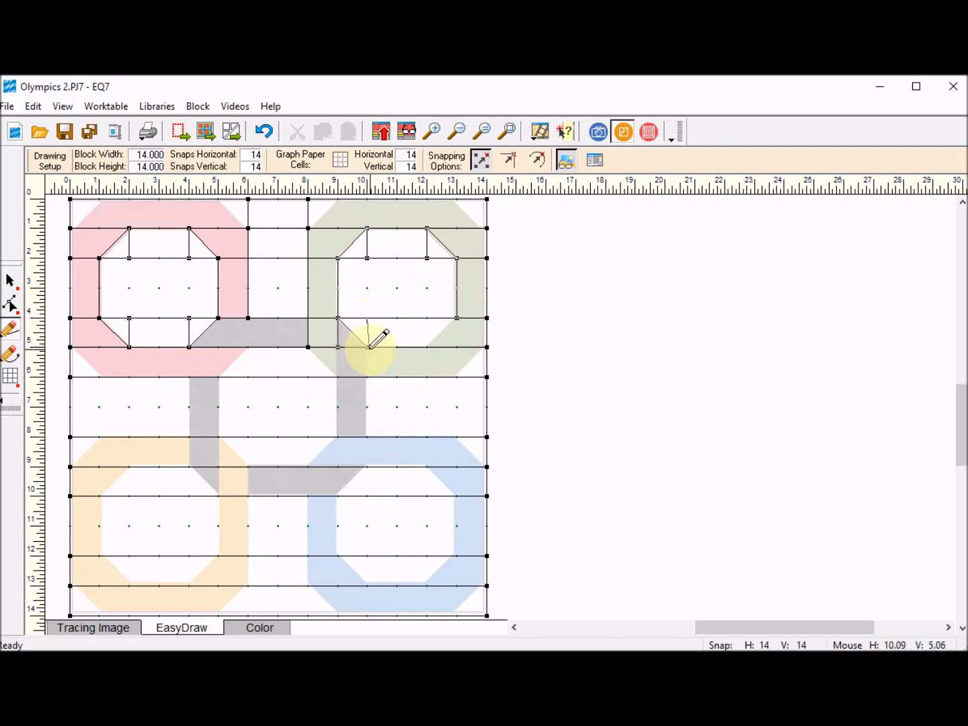
{"action": "mouse_move", "coordinate": [427, 317]}
{"action": "left_mouse_down"}
{"action": "mouse_move", "coordinate": [427, 348]}
{"action": "mouse_move", "coordinate": [457, 317]}
{"action": "left_mouse_up"}
Step: Trace the lower outer corners of the red and green rings and the black ring's vertical sides down to the 8-inch line
{"action": "mouse_move", "coordinate": [338, 349]}
{"action": "left_mouse_down"}
{"action": "mouse_move", "coordinate": [338, 438]}
{"action": "mouse_move", "coordinate": [367, 438]}
{"action": "left_mouse_up"}
{"action": "left_click_drag", "start_coordinate": [457, 378], "coordinate": [487, 348]}
{"action": "left_click_drag", "start_coordinate": [336, 377], "coordinate": [308, 347]}
{"action": "left_click_drag", "start_coordinate": [219, 378], "coordinate": [248, 347]}
{"action": "left_click_drag", "start_coordinate": [248, 348], "coordinate": [248, 377]}
{"action": "left_click_drag", "start_coordinate": [308, 348], "coordinate": [308, 377]}
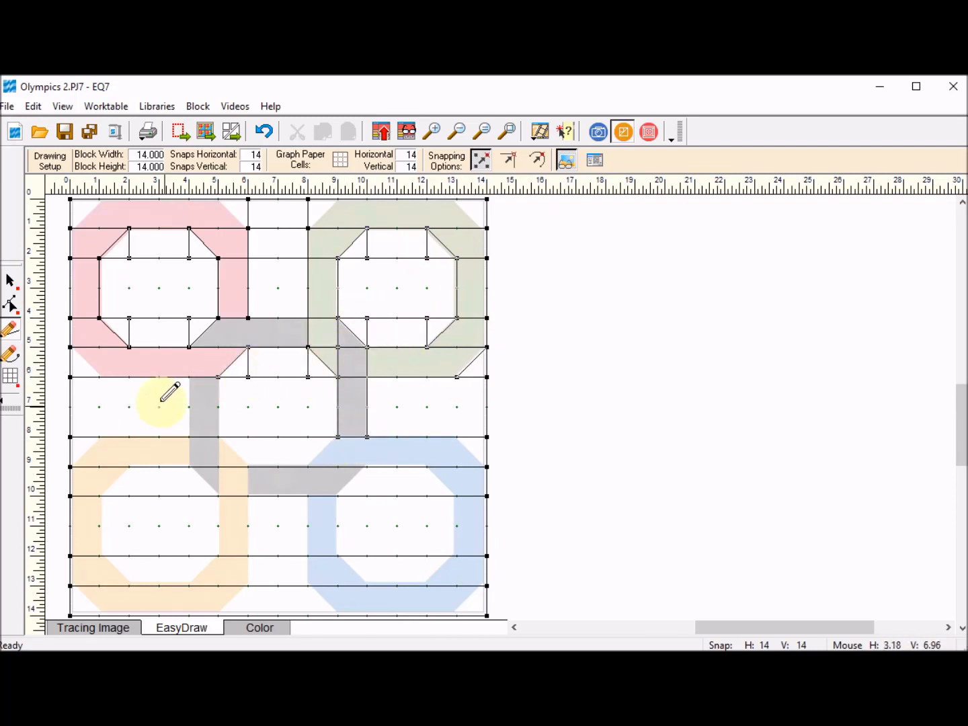
{"action": "left_click_drag", "start_coordinate": [99, 378], "coordinate": [69, 348]}
{"action": "left_click_drag", "start_coordinate": [188, 377], "coordinate": [190, 437]}
{"action": "left_click_drag", "start_coordinate": [219, 377], "coordinate": [219, 437]}
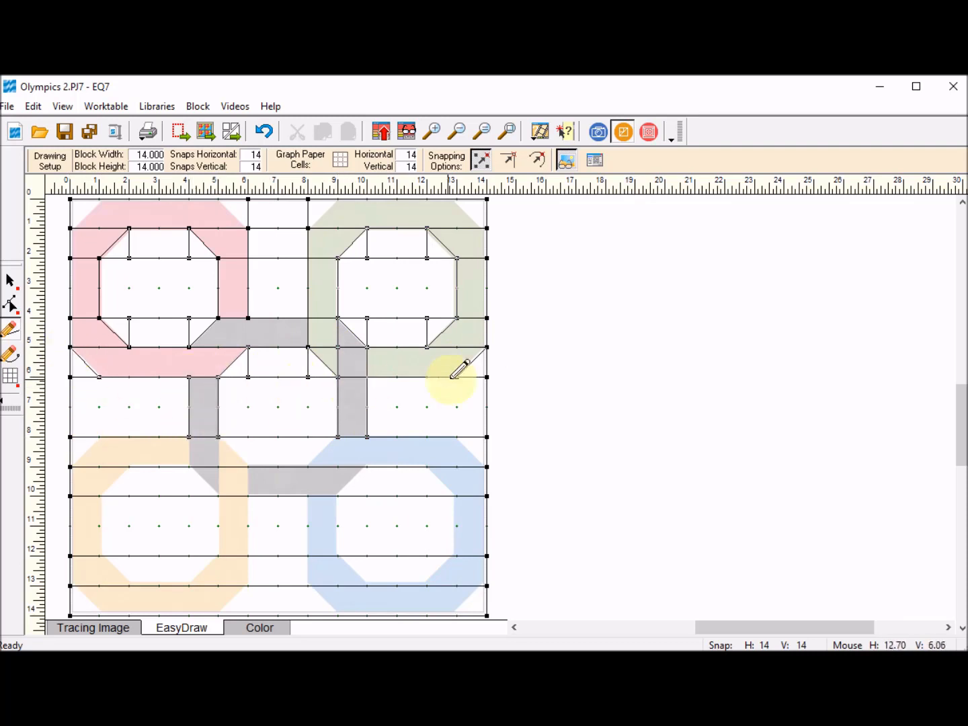
Step: Trace the black ring's lower inner corners between 8 and 9 inches down, and the yellow and blue rings' upper outer corners
{"action": "mouse_move", "coordinate": [309, 466]}
{"action": "left_mouse_down"}
{"action": "mouse_move", "coordinate": [338, 437]}
{"action": "mouse_move", "coordinate": [308, 467]}
{"action": "left_mouse_up"}
{"action": "mouse_move", "coordinate": [248, 438]}
{"action": "left_mouse_down"}
{"action": "mouse_move", "coordinate": [248, 468]}
{"action": "mouse_move", "coordinate": [219, 437]}
{"action": "left_mouse_up"}
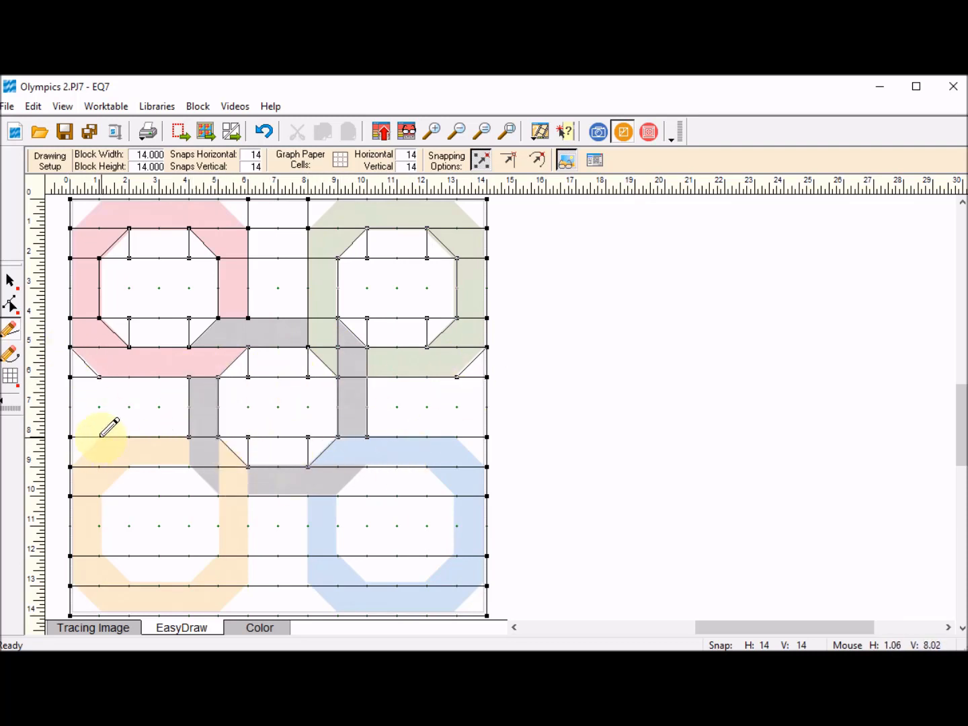
{"action": "left_click_drag", "start_coordinate": [100, 438], "coordinate": [69, 466]}
{"action": "left_click_drag", "start_coordinate": [481, 461], "coordinate": [487, 466]}
Step: Trace the blue ring's upper inner corners, with short verticals at 10 and 12 inches across down to the 10-inch line
{"action": "mouse_move", "coordinate": [427, 467]}
{"action": "left_mouse_down"}
{"action": "mouse_move", "coordinate": [427, 497]}
{"action": "mouse_move", "coordinate": [426, 466]}
{"action": "left_mouse_up"}
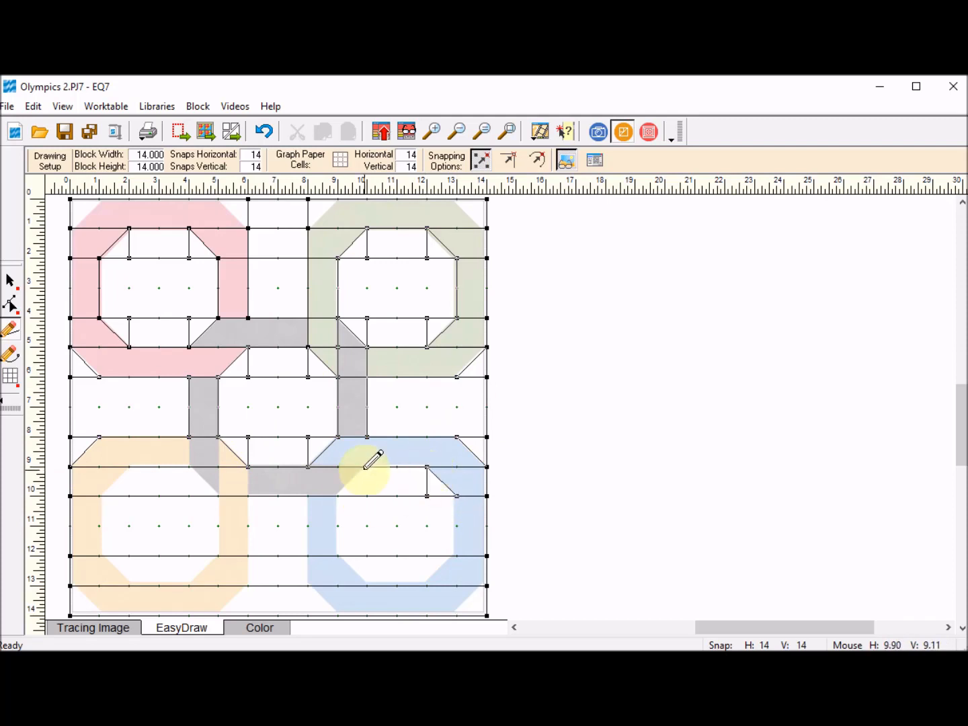
{"action": "left_click_drag", "start_coordinate": [367, 468], "coordinate": [367, 496]}
{"action": "left_click_drag", "start_coordinate": [338, 496], "coordinate": [367, 467]}
Step: Trace the yellow ring's inner octagon and its crossing with the black ring, including short verticals at 2 and 4 inches across
{"action": "mouse_move", "coordinate": [248, 466]}
{"action": "left_mouse_down"}
{"action": "mouse_move", "coordinate": [250, 497]}
{"action": "mouse_move", "coordinate": [217, 484]}
{"action": "mouse_move", "coordinate": [219, 496]}
{"action": "left_mouse_up"}
{"action": "mouse_move", "coordinate": [189, 466]}
{"action": "left_mouse_down"}
{"action": "mouse_move", "coordinate": [190, 494]}
{"action": "mouse_move", "coordinate": [218, 497]}
{"action": "left_mouse_up"}
{"action": "mouse_move", "coordinate": [129, 467]}
{"action": "left_mouse_down"}
{"action": "mouse_move", "coordinate": [100, 496]}
{"action": "mouse_move", "coordinate": [100, 556]}
{"action": "left_mouse_up"}
{"action": "left_click_drag", "start_coordinate": [100, 556], "coordinate": [130, 585]}
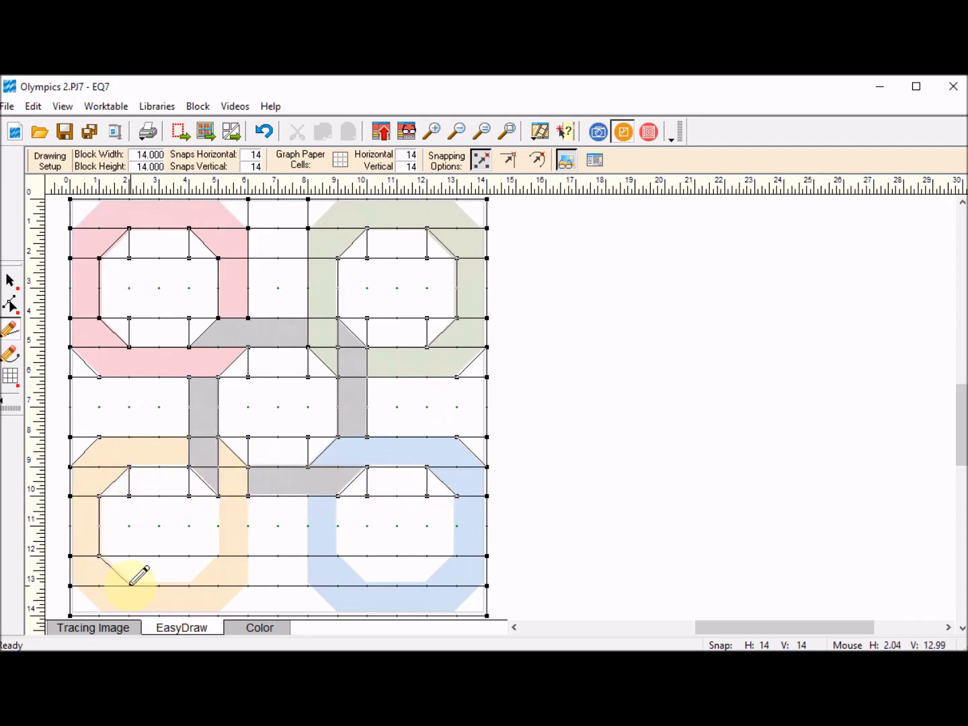
{"action": "left_click_drag", "start_coordinate": [221, 501], "coordinate": [219, 555]}
{"action": "left_click_drag", "start_coordinate": [219, 556], "coordinate": [189, 586]}
{"action": "left_click_drag", "start_coordinate": [189, 586], "coordinate": [189, 555]}
Step: Trace the yellow ring's outer side at 6 inches across and its two lower outer corners
{"action": "mouse_move", "coordinate": [248, 496]}
{"action": "left_mouse_down"}
{"action": "mouse_move", "coordinate": [248, 587]}
{"action": "mouse_move", "coordinate": [219, 615]}
{"action": "left_mouse_up"}
{"action": "left_click_drag", "start_coordinate": [248, 586], "coordinate": [248, 617]}
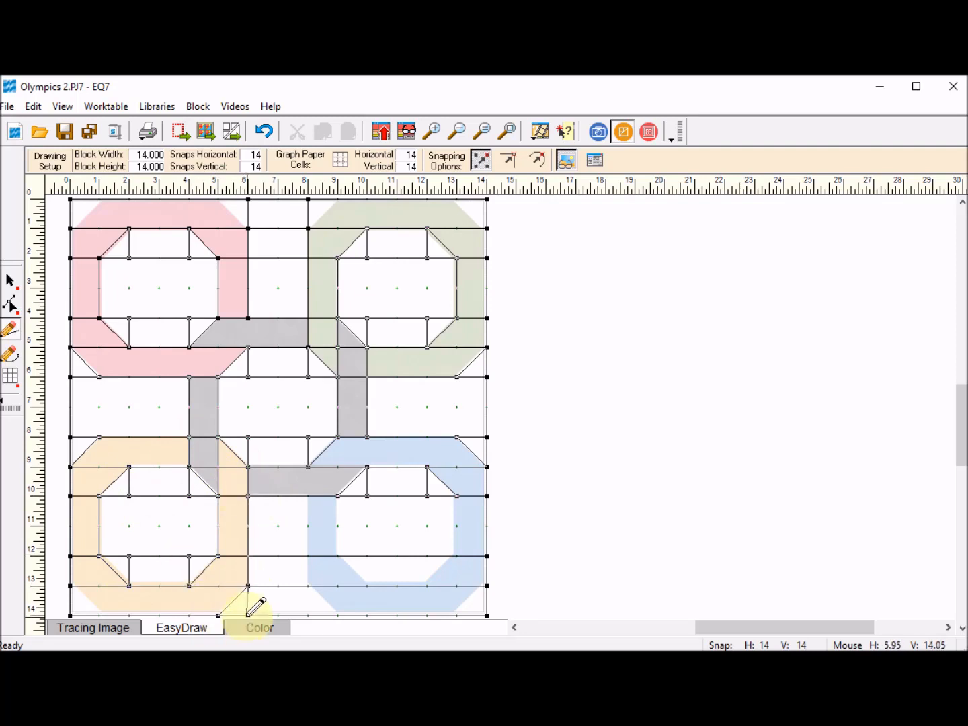
{"action": "left_click_drag", "start_coordinate": [73, 590], "coordinate": [100, 615]}
Step: Trace the blue ring's outer side at 8 inches across, its lower outer corners, and the rest of its inner octagon
{"action": "mouse_move", "coordinate": [308, 497]}
{"action": "left_mouse_down"}
{"action": "mouse_move", "coordinate": [310, 613]}
{"action": "mouse_move", "coordinate": [338, 615]}
{"action": "left_mouse_up"}
{"action": "mouse_move", "coordinate": [456, 614]}
{"action": "left_mouse_down"}
{"action": "mouse_move", "coordinate": [487, 586]}
{"action": "mouse_move", "coordinate": [427, 587]}
{"action": "left_mouse_up"}
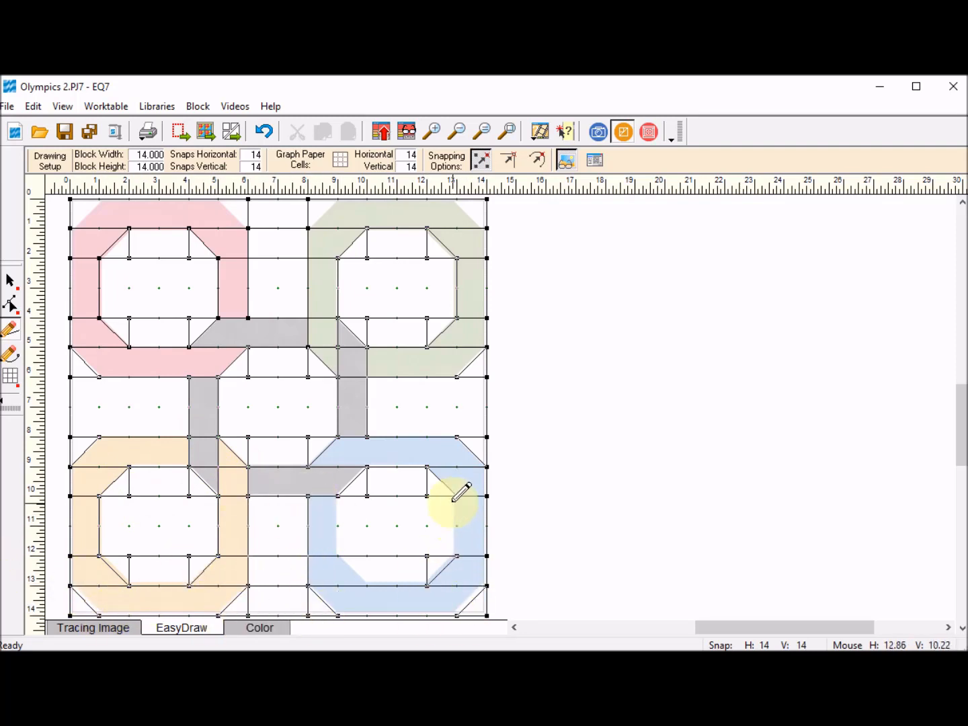
{"action": "left_click_drag", "start_coordinate": [455, 501], "coordinate": [456, 555]}
{"action": "left_click_drag", "start_coordinate": [336, 538], "coordinate": [338, 556]}
{"action": "left_click_drag", "start_coordinate": [338, 556], "coordinate": [367, 586]}
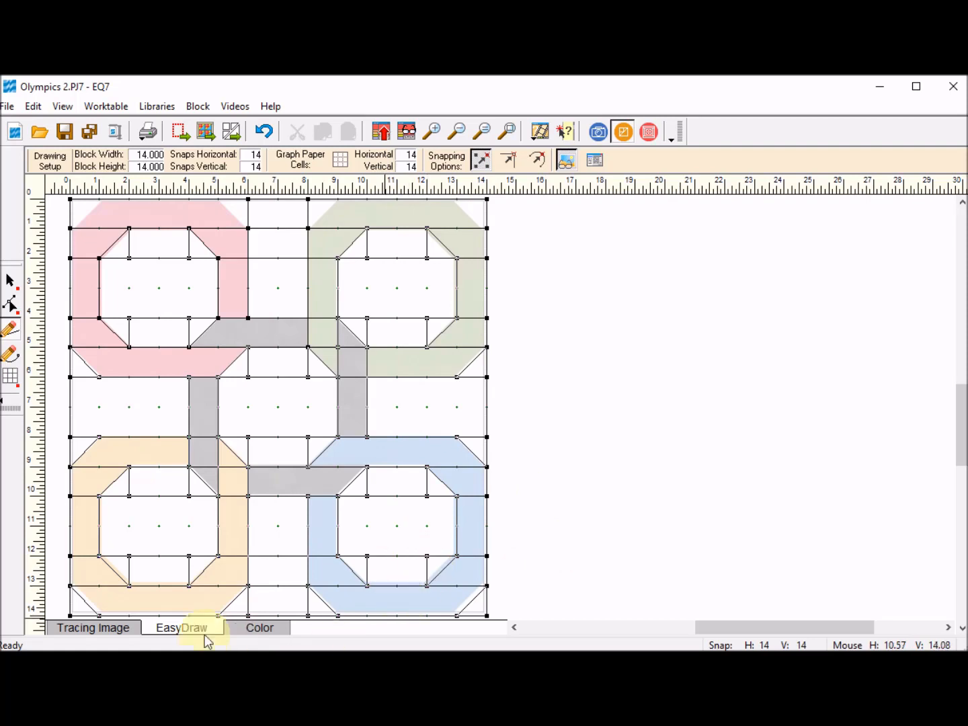
Step: Switch the block to coloring, move the palette clear of the block, and pick a bright red solid color
{"action": "left_click", "coordinate": [265, 631]}
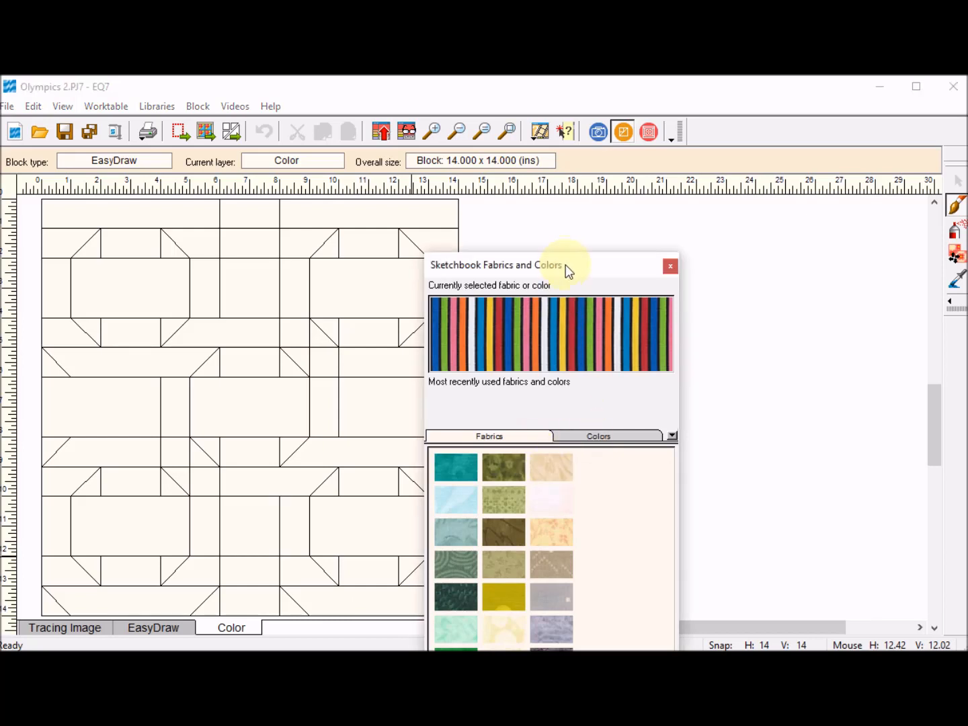
{"action": "mouse_move", "coordinate": [563, 269]}
{"action": "left_mouse_down"}
{"action": "mouse_move", "coordinate": [658, 153]}
{"action": "mouse_move", "coordinate": [650, 149]}
{"action": "left_mouse_up"}
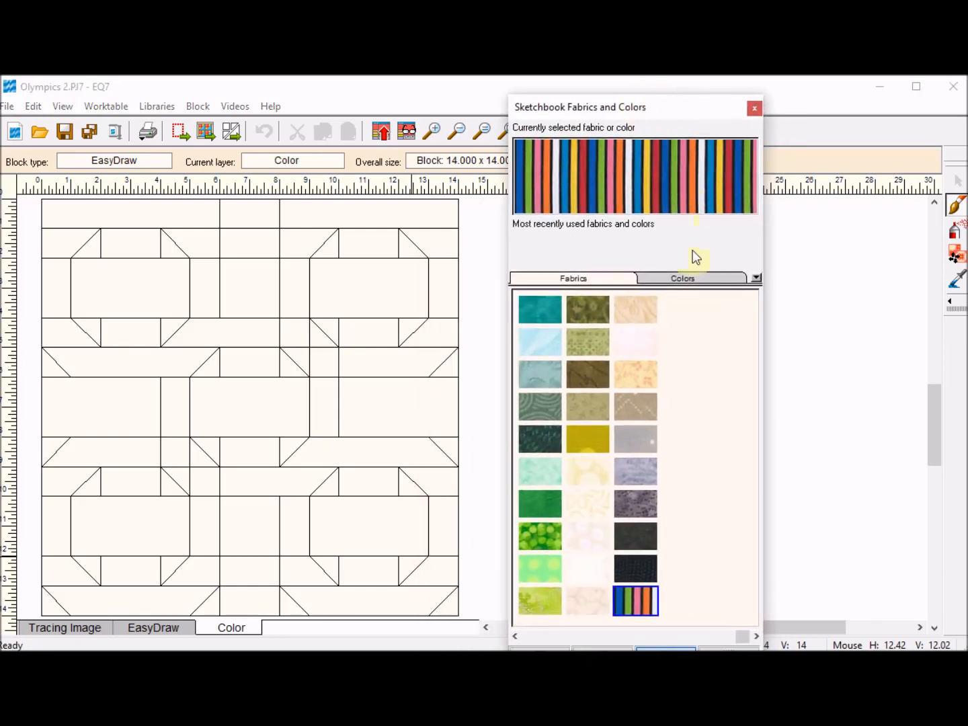
{"action": "left_click", "coordinate": [688, 281]}
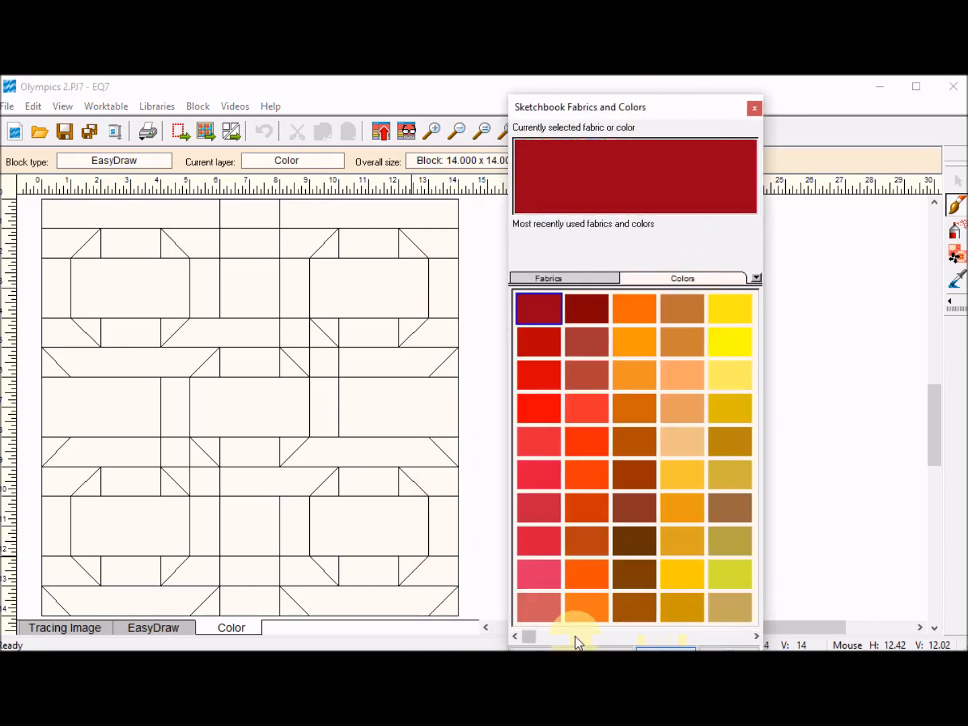
{"action": "left_click_drag", "start_coordinate": [529, 637], "coordinate": [531, 637]}
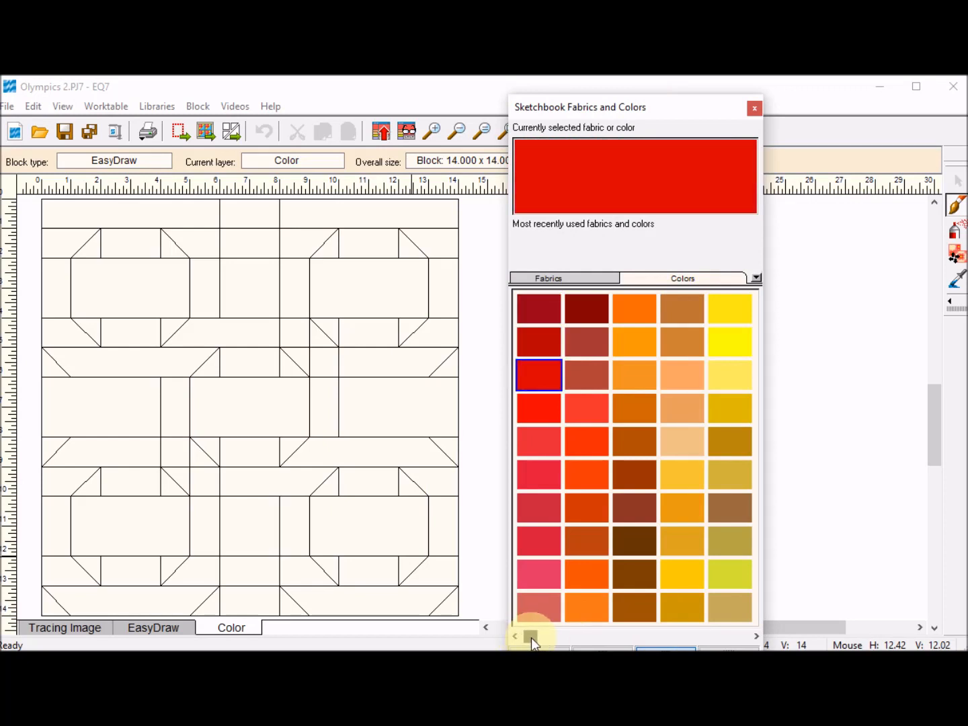
{"action": "left_click", "coordinate": [539, 408]}
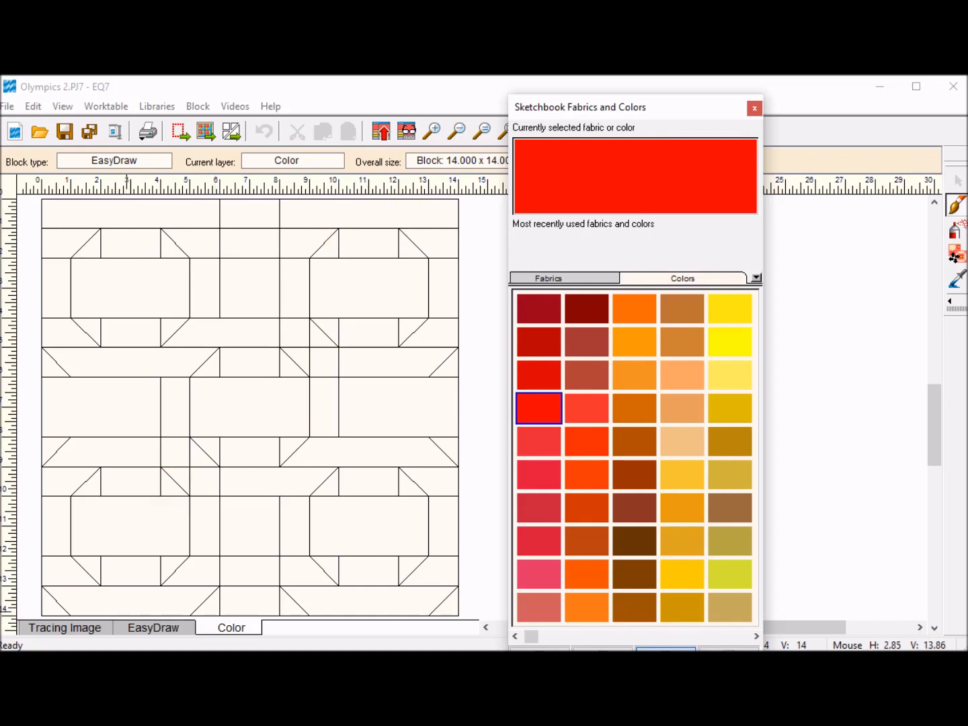
Step: Draw the missing upper outer corner diagonals of the red and green rings in EasyDraw and return to coloring
{"action": "left_click", "coordinate": [177, 633]}
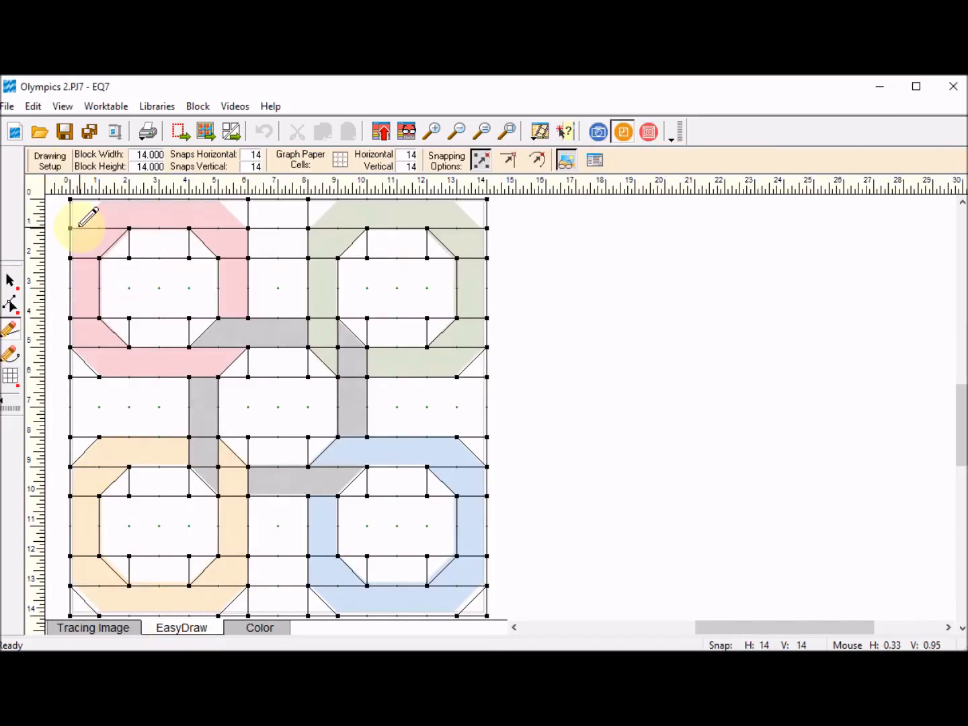
{"action": "left_click_drag", "start_coordinate": [70, 227], "coordinate": [101, 200]}
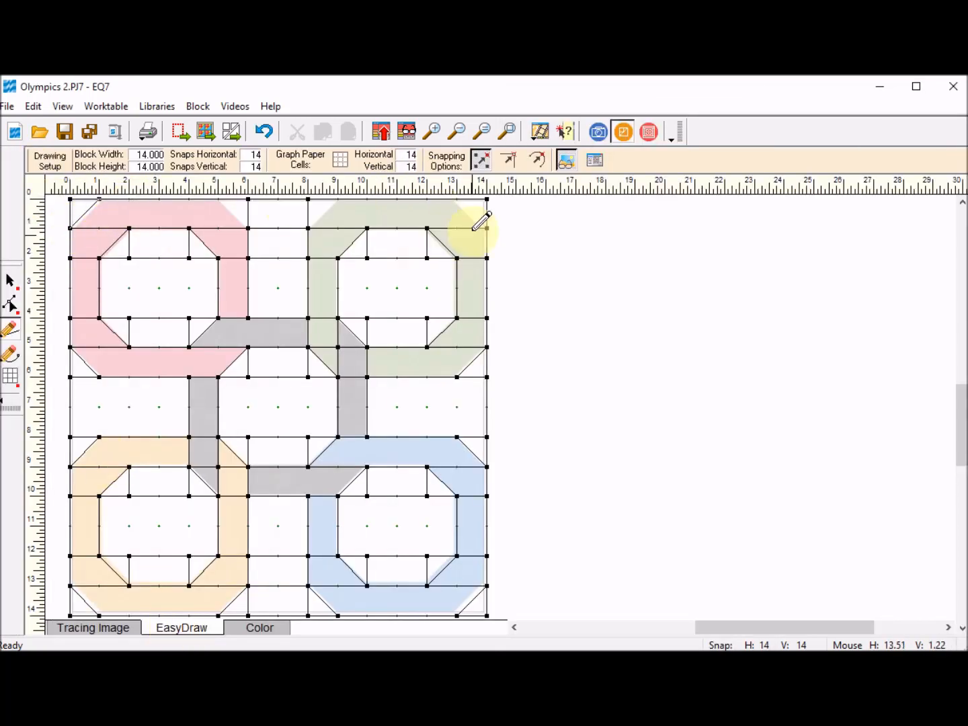
{"action": "left_click", "coordinate": [260, 627]}
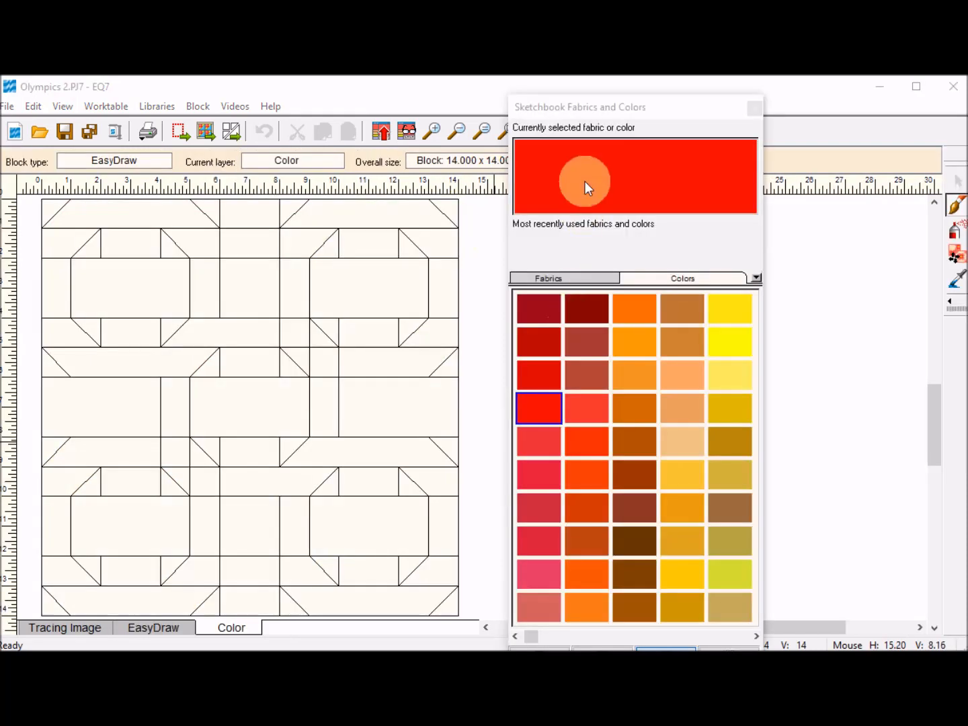
Step: Fill all patches of the upper-left ring with bright red, leaving the black ring's crossing uncolored
{"action": "left_click", "coordinate": [172, 218]}
{"action": "left_click", "coordinate": [195, 244]}
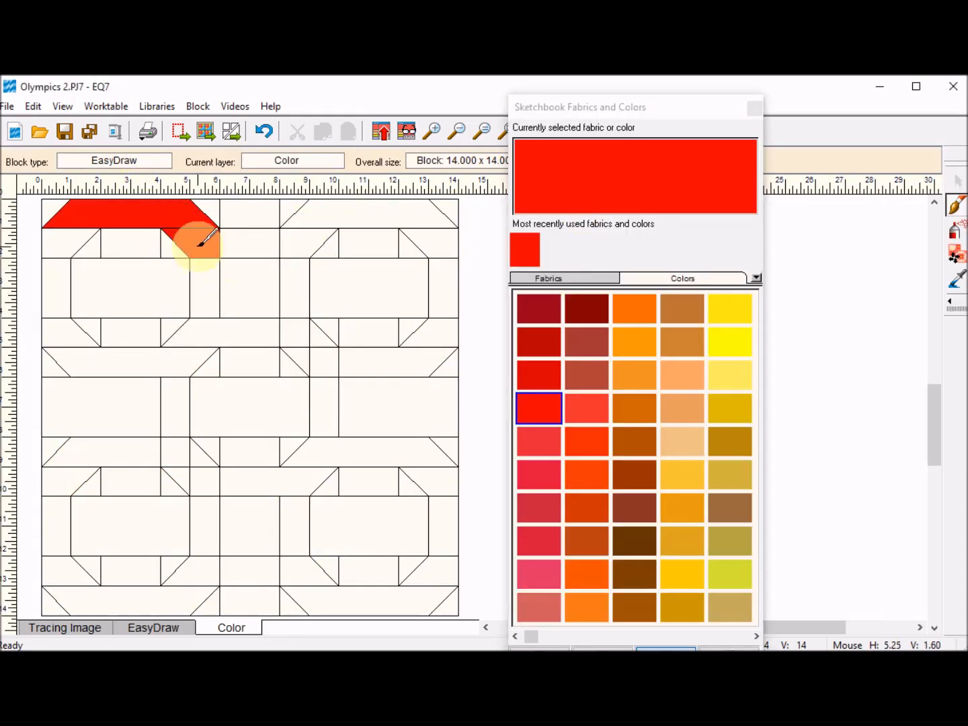
{"action": "left_click", "coordinate": [203, 286]}
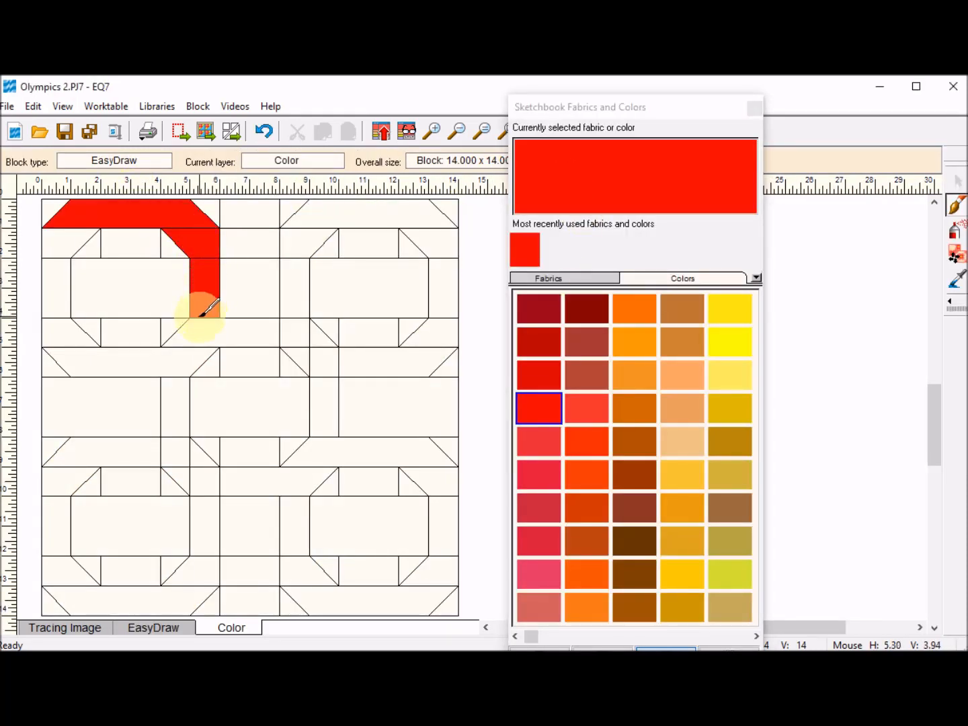
{"action": "left_click", "coordinate": [182, 368]}
{"action": "left_click", "coordinate": [68, 331]}
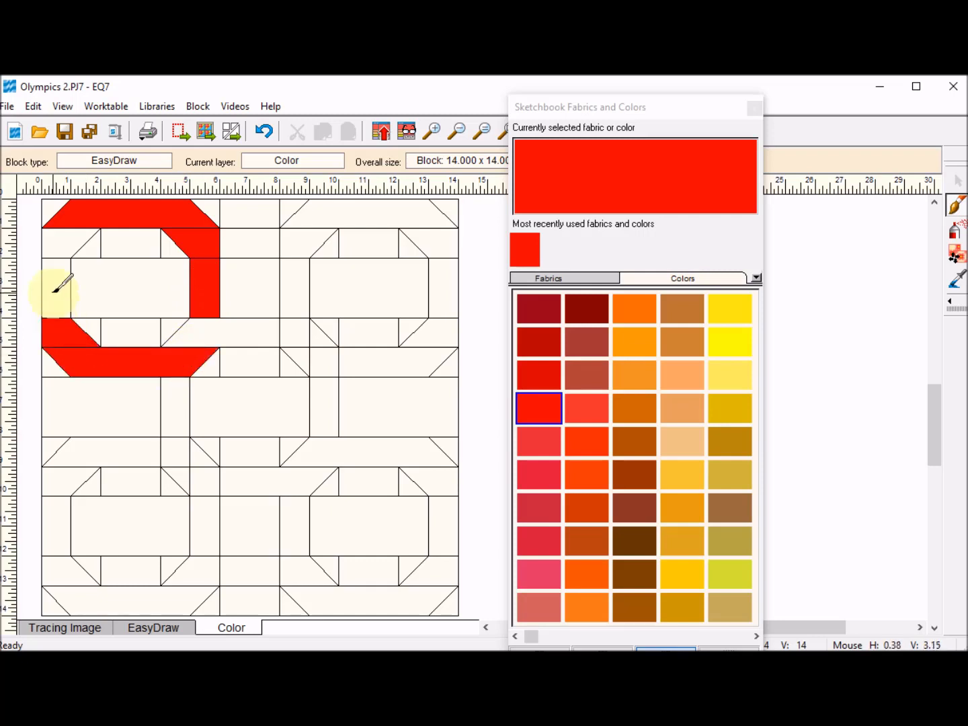
{"action": "left_click", "coordinate": [57, 288]}
{"action": "left_click", "coordinate": [66, 235]}
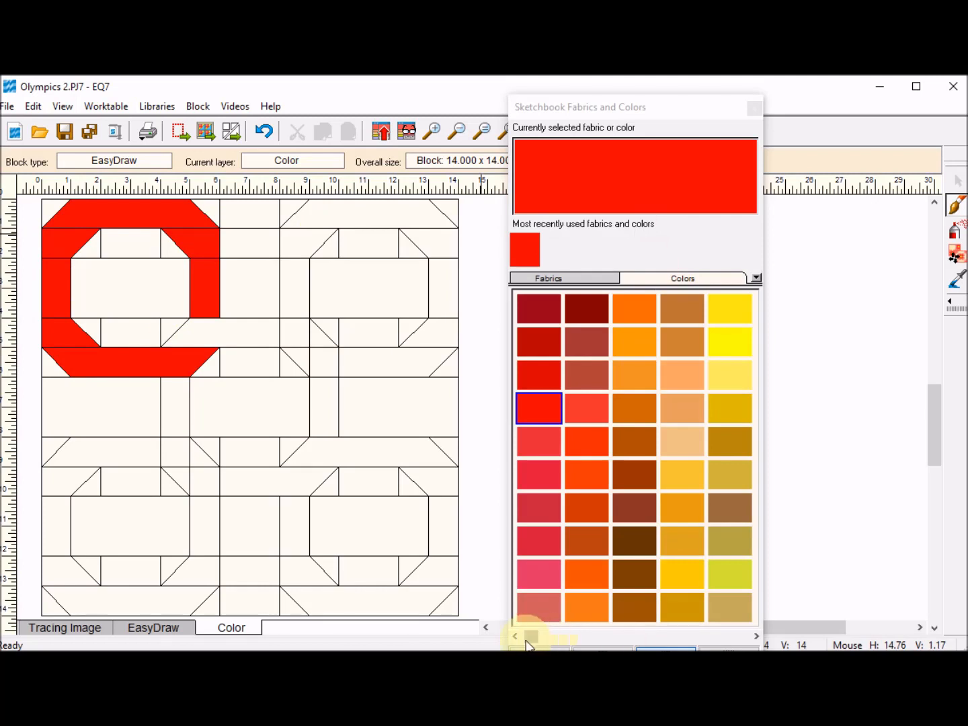
Step: Pick a medium green and fill all patches of the upper-right ring, leaving the black ring's crossing uncolored
{"action": "left_click_drag", "start_coordinate": [529, 636], "coordinate": [672, 635]}
{"action": "left_click", "coordinate": [695, 507]}
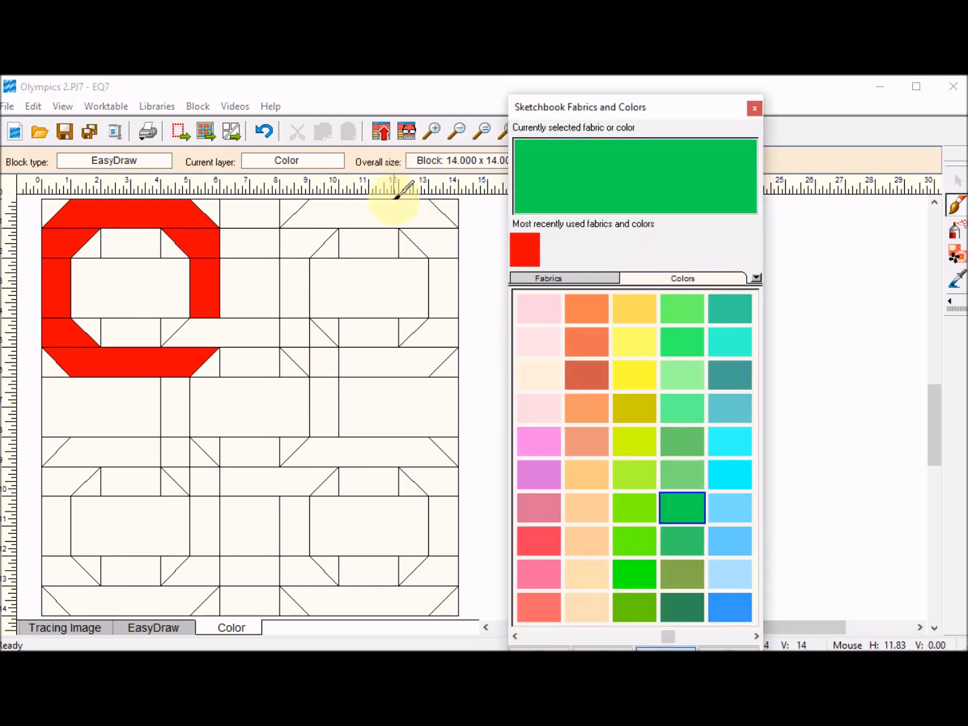
{"action": "left_click", "coordinate": [421, 215]}
{"action": "left_click", "coordinate": [432, 244]}
{"action": "left_click", "coordinate": [443, 283]}
{"action": "left_click", "coordinate": [433, 330]}
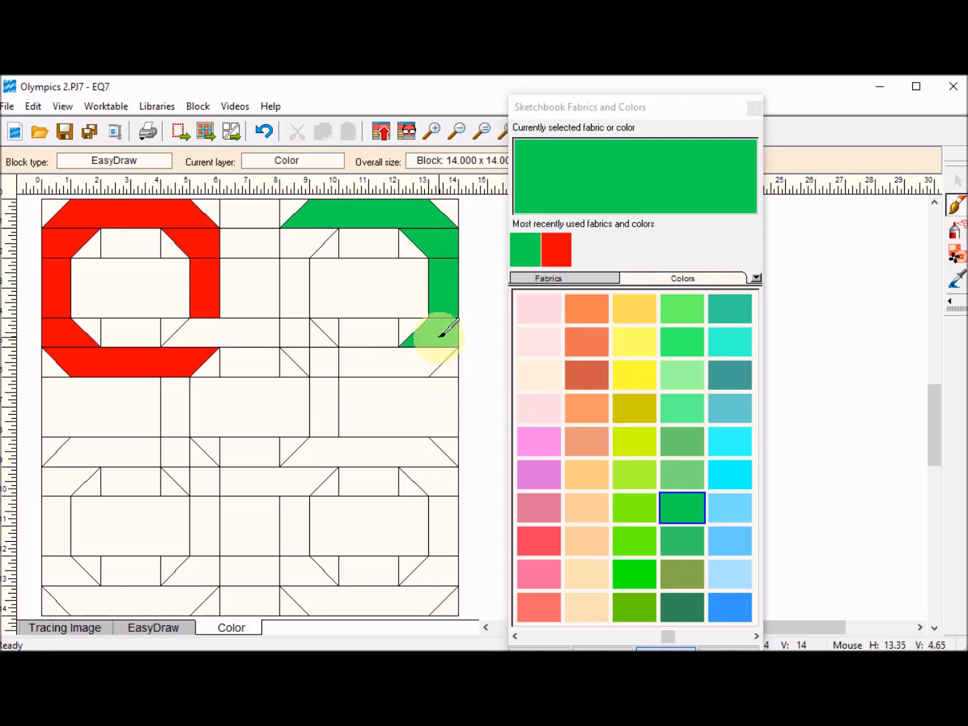
{"action": "left_click", "coordinate": [404, 358]}
{"action": "left_click", "coordinate": [294, 279]}
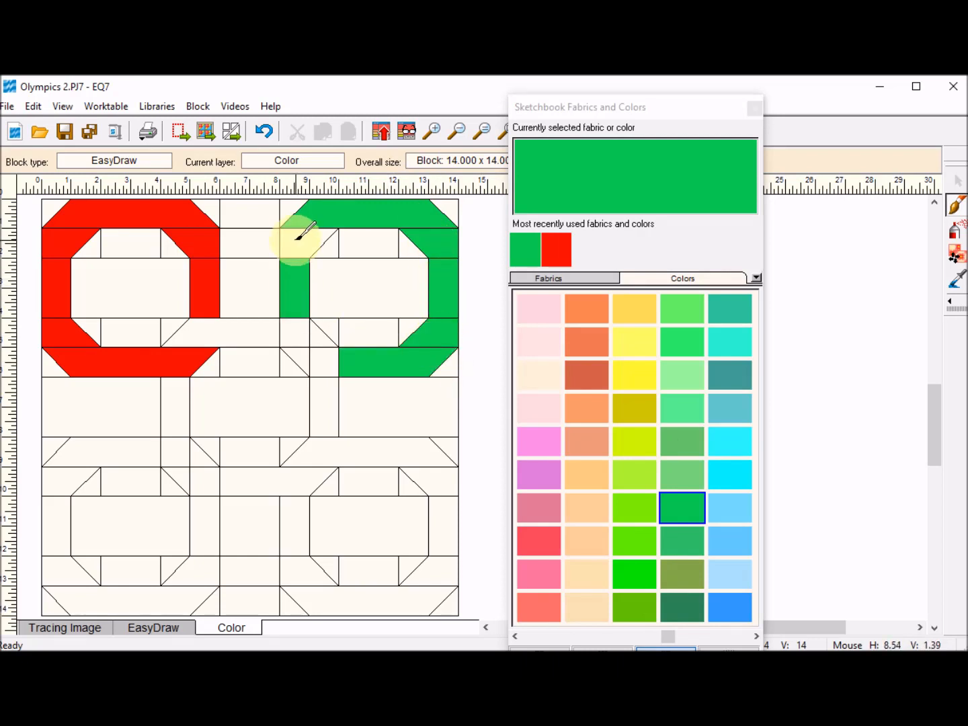
{"action": "left_click", "coordinate": [300, 240]}
{"action": "left_click", "coordinate": [304, 331]}
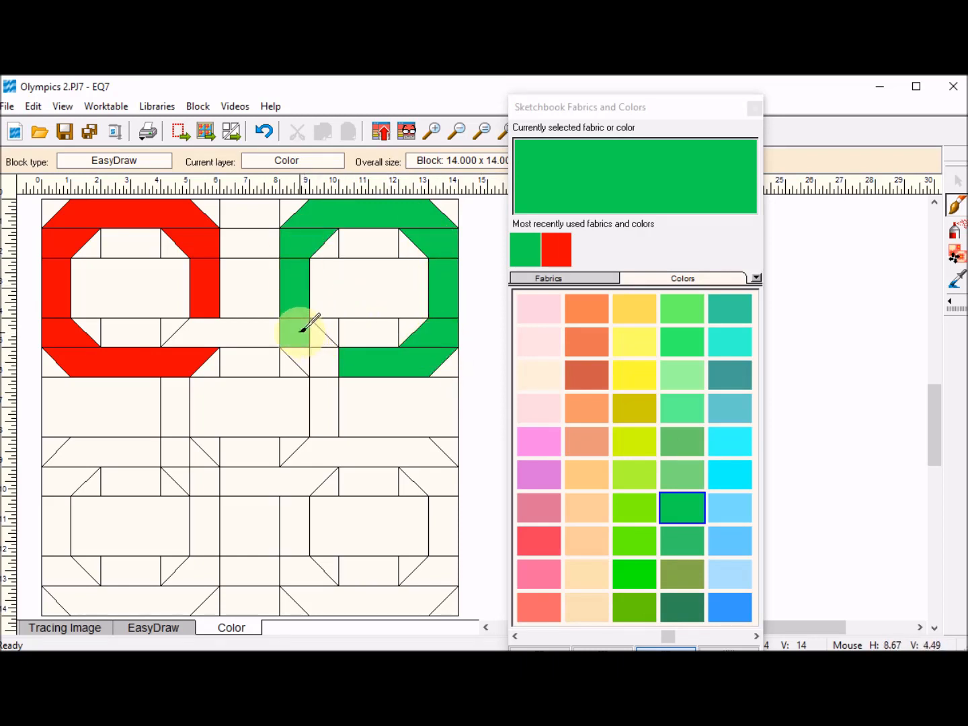
{"action": "left_click", "coordinate": [317, 356]}
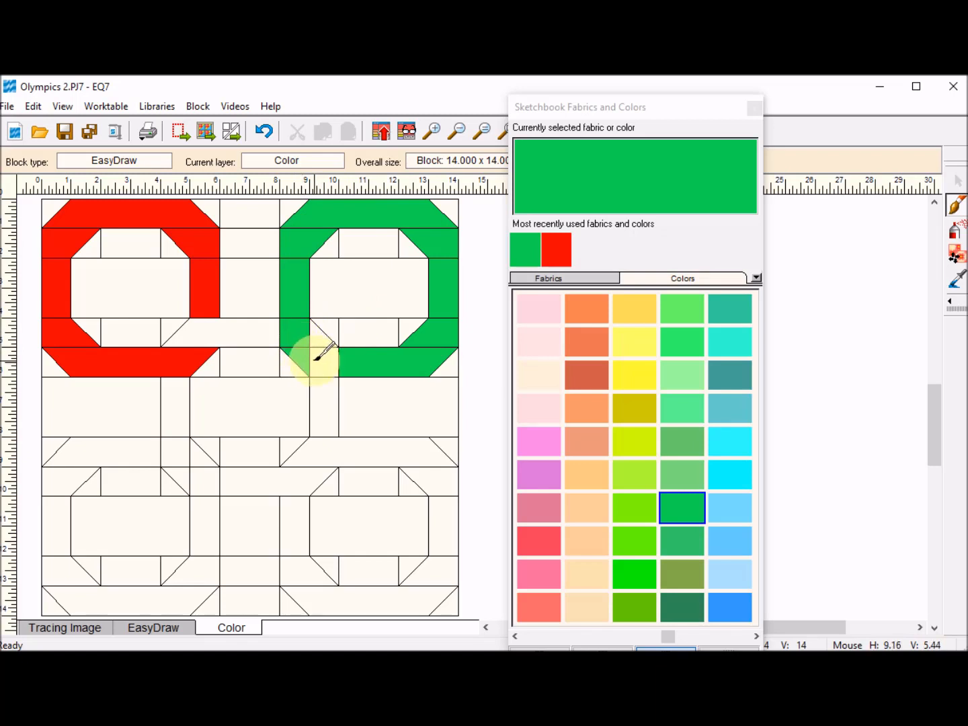
Step: Pick black and fill the patches of the center ring that interlocks with the four corner rings
{"action": "left_click", "coordinate": [670, 637]}
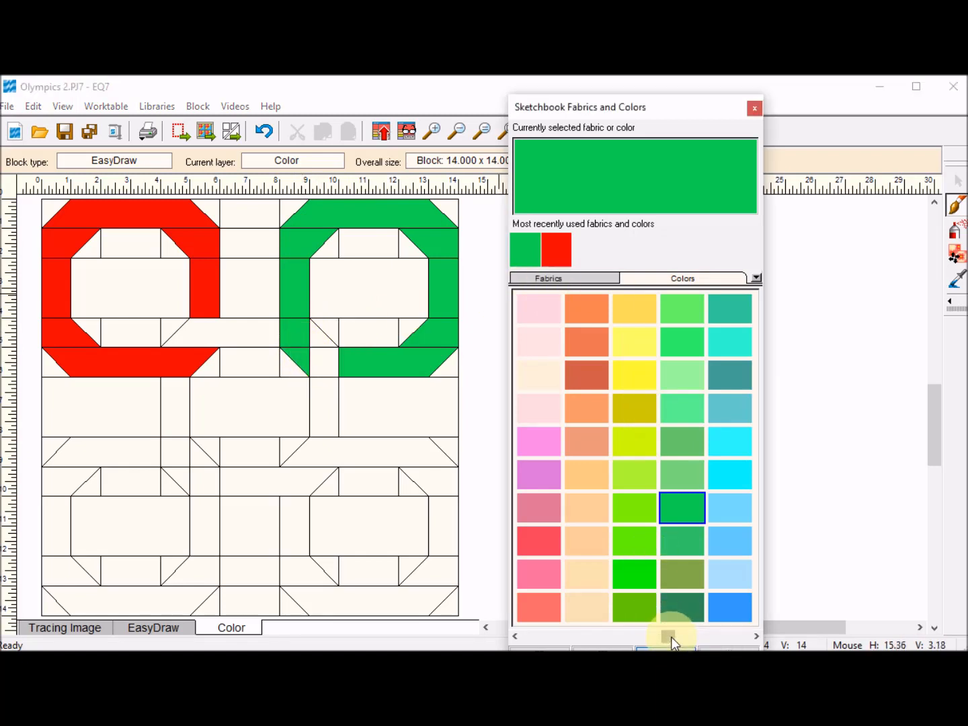
{"action": "left_click_drag", "start_coordinate": [671, 637], "coordinate": [619, 637]}
{"action": "left_click", "coordinate": [537, 375]}
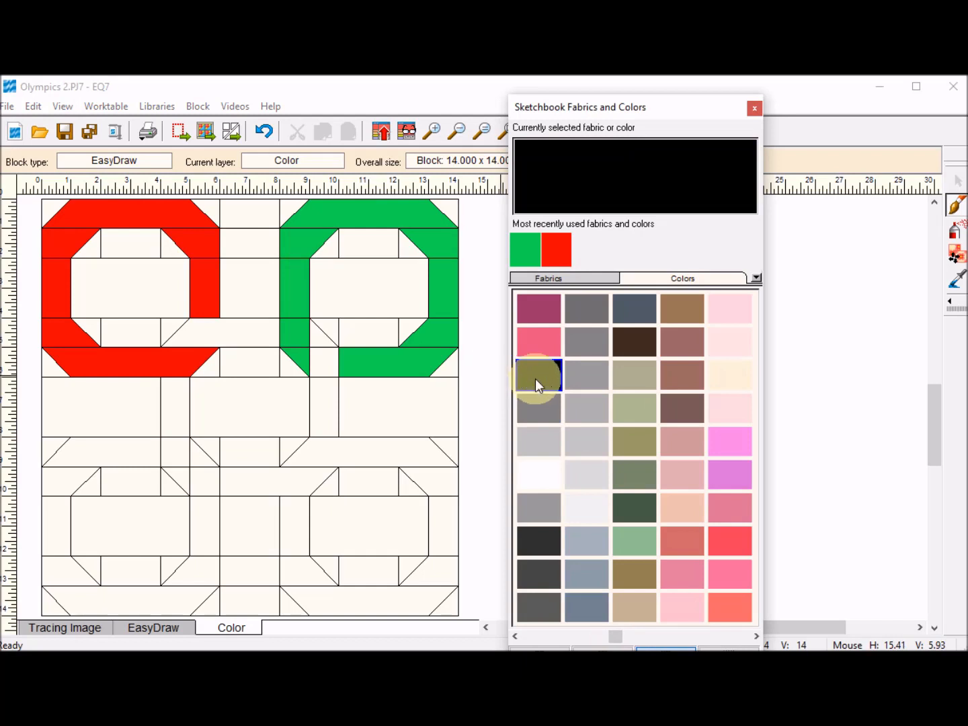
{"action": "left_click", "coordinate": [321, 331]}
{"action": "left_click", "coordinate": [323, 358]}
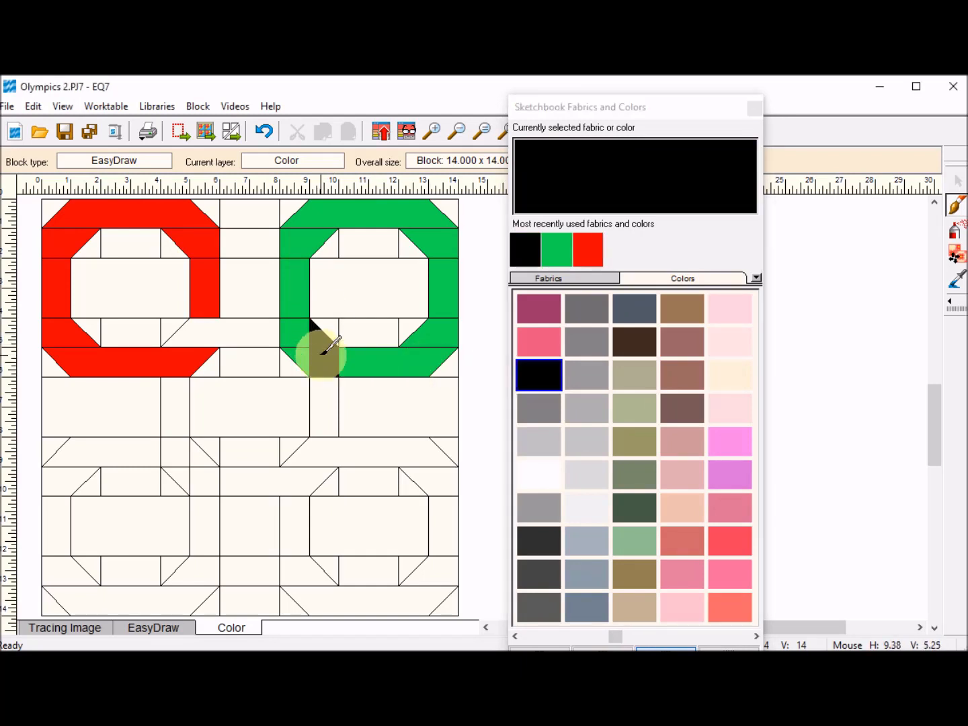
{"action": "left_click", "coordinate": [332, 407]}
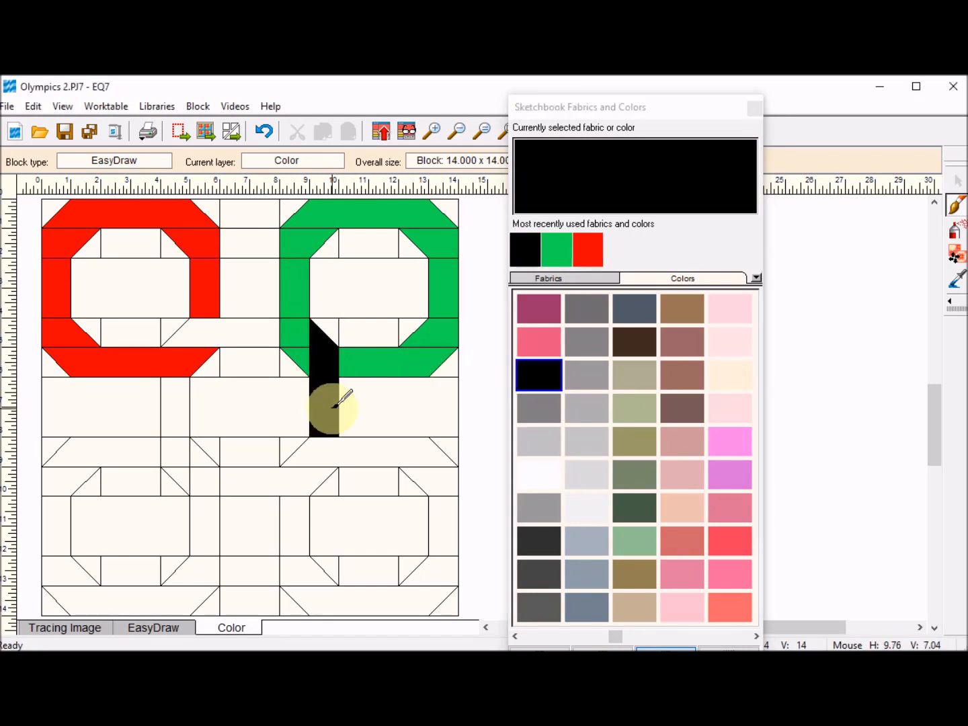
{"action": "left_click", "coordinate": [310, 474]}
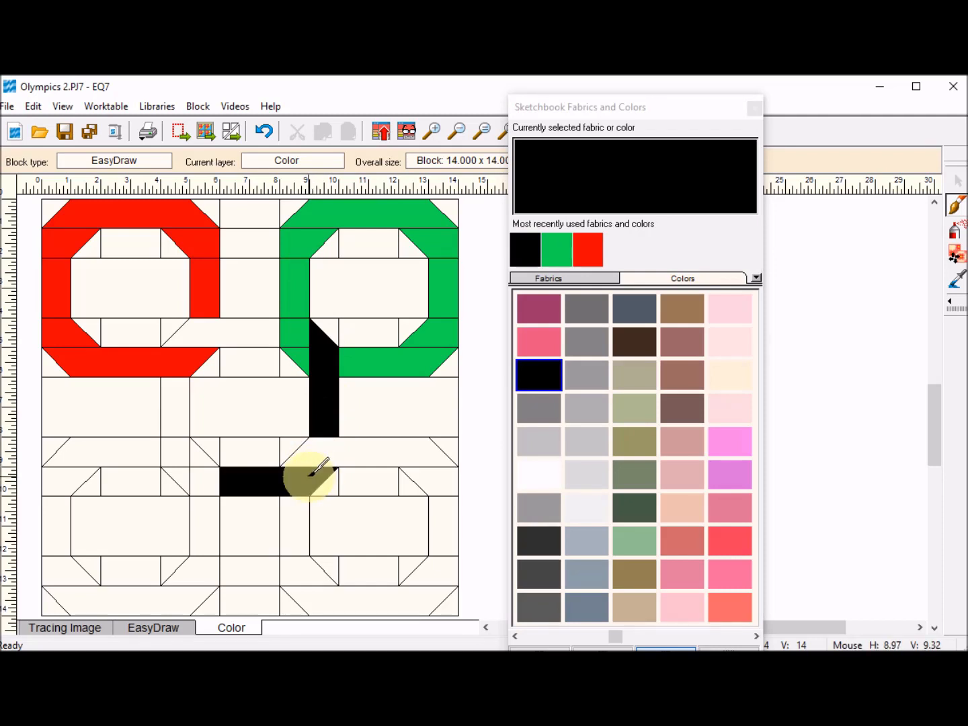
{"action": "left_click", "coordinate": [178, 475]}
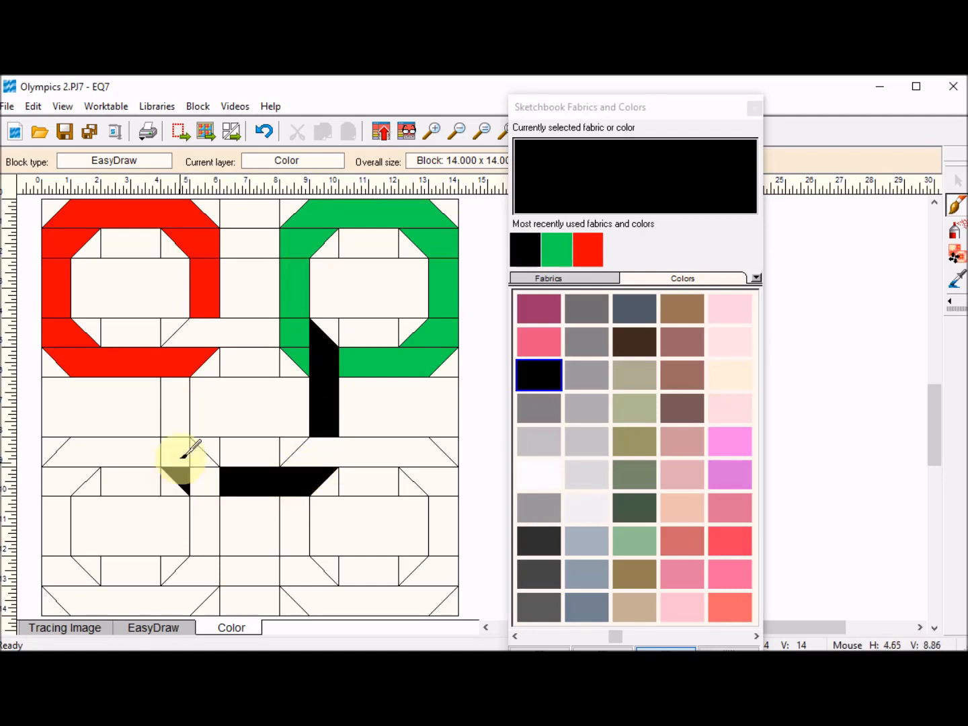
{"action": "left_click", "coordinate": [179, 449]}
{"action": "left_click", "coordinate": [178, 404]}
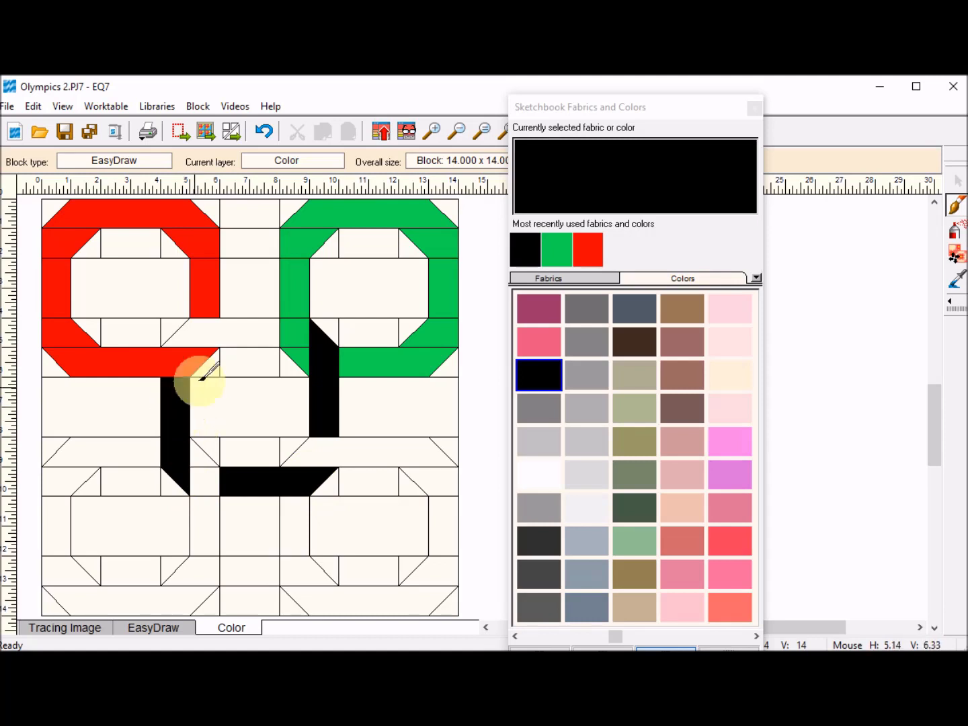
{"action": "left_click", "coordinate": [235, 330]}
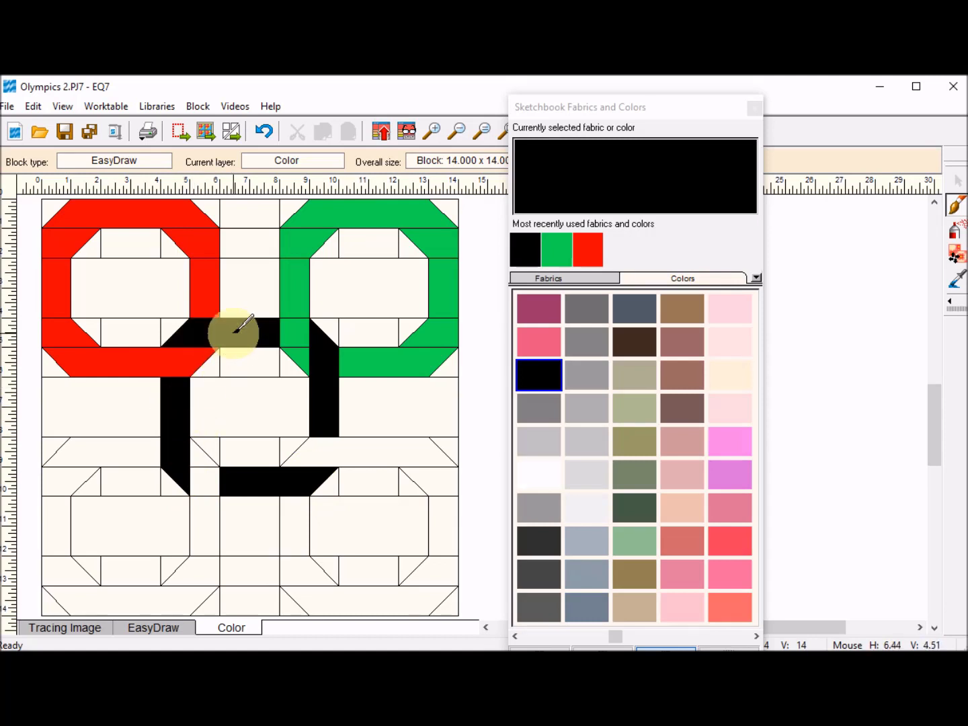
Step: Pick a medium blue and fill all patches of the lower-right ring
{"action": "left_click", "coordinate": [614, 636]}
{"action": "left_click_drag", "start_coordinate": [614, 637], "coordinate": [680, 637]}
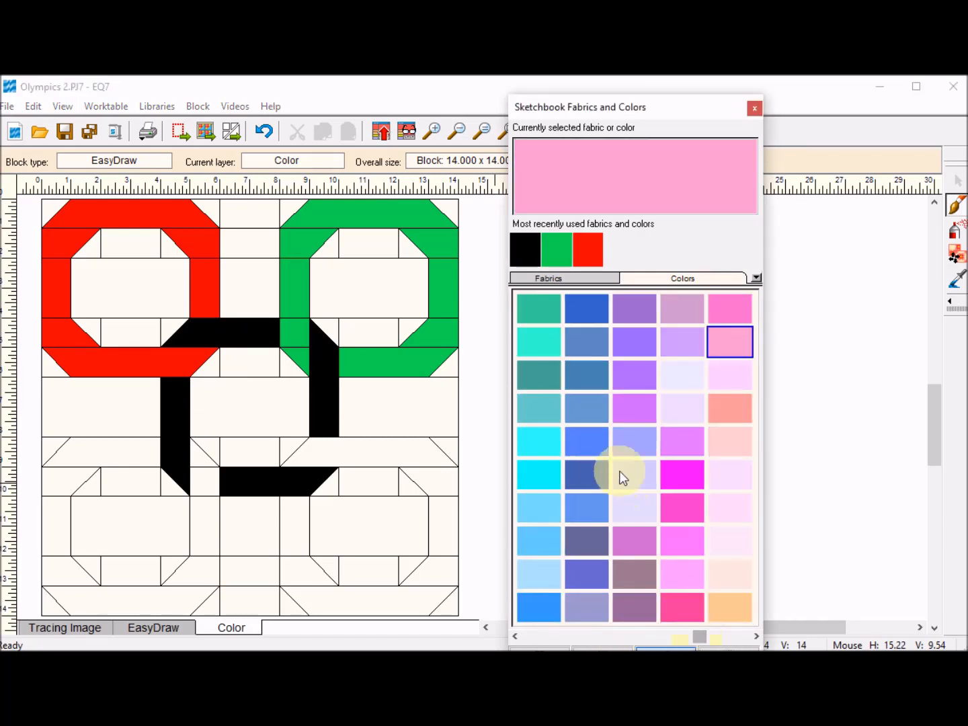
{"action": "left_click", "coordinate": [588, 445]}
{"action": "left_click", "coordinate": [428, 450]}
{"action": "left_click", "coordinate": [434, 483]}
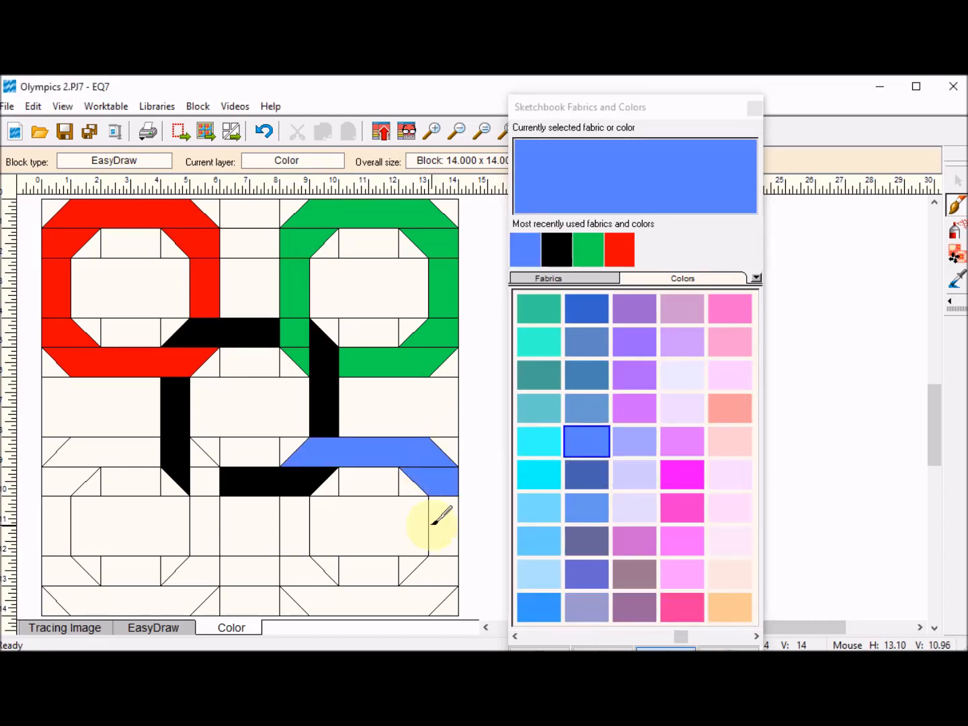
{"action": "left_click", "coordinate": [438, 528]}
{"action": "left_click", "coordinate": [430, 580]}
{"action": "left_click", "coordinate": [407, 596]}
{"action": "left_click", "coordinate": [311, 572]}
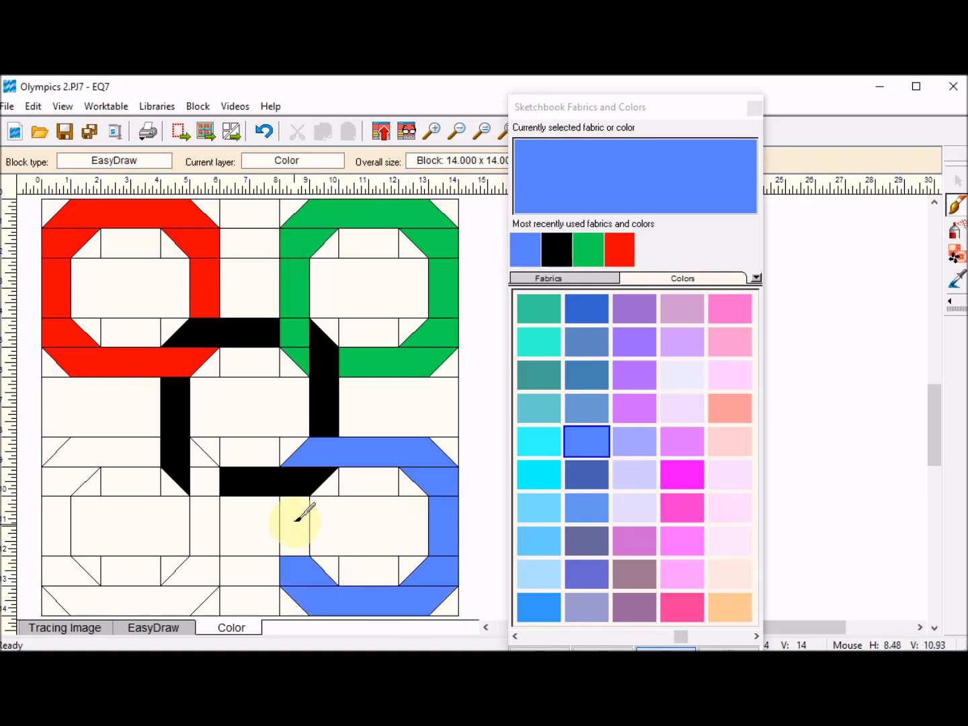
{"action": "left_click", "coordinate": [298, 517]}
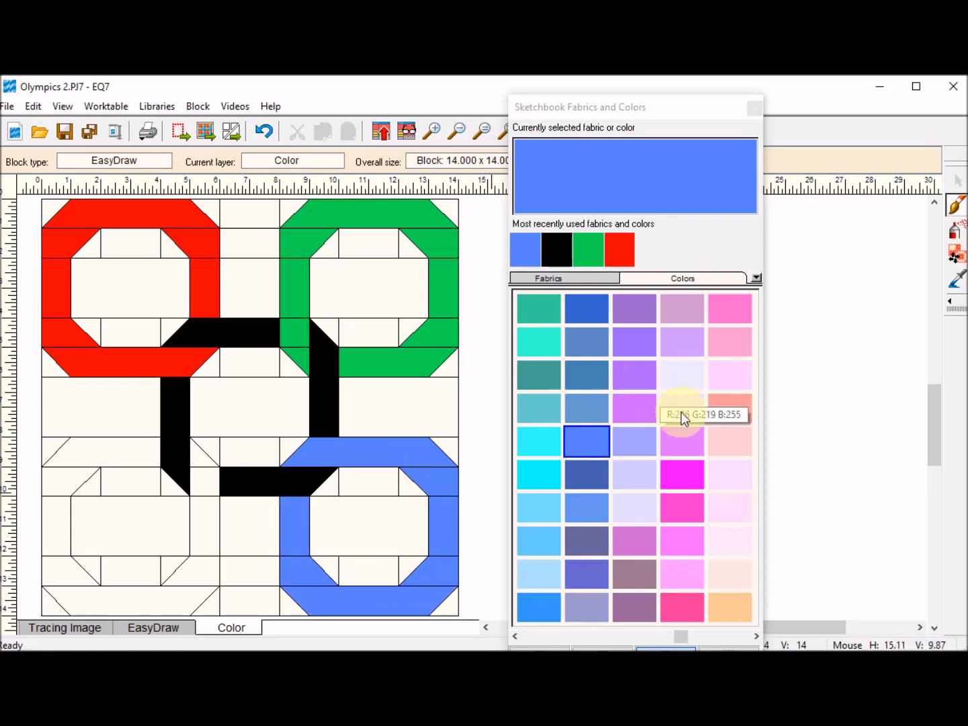
Step: Pick a bright yellow and fill all patches of the lower-left ring, leaving the black ring's crossing unchanged
{"action": "left_click_drag", "start_coordinate": [679, 642], "coordinate": [729, 642]}
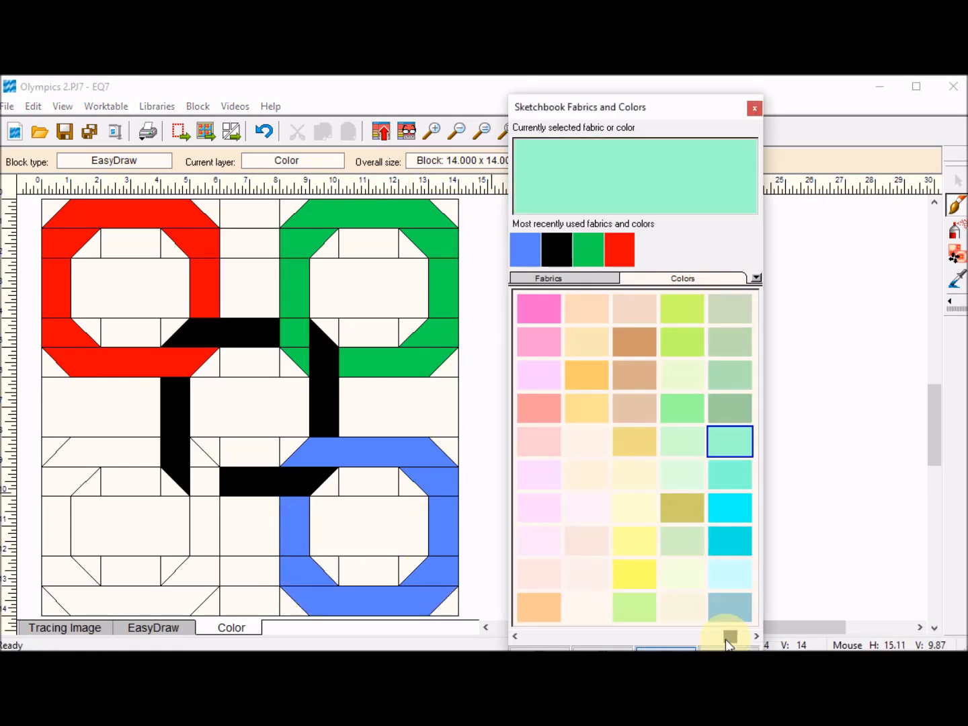
{"action": "left_click", "coordinate": [633, 580]}
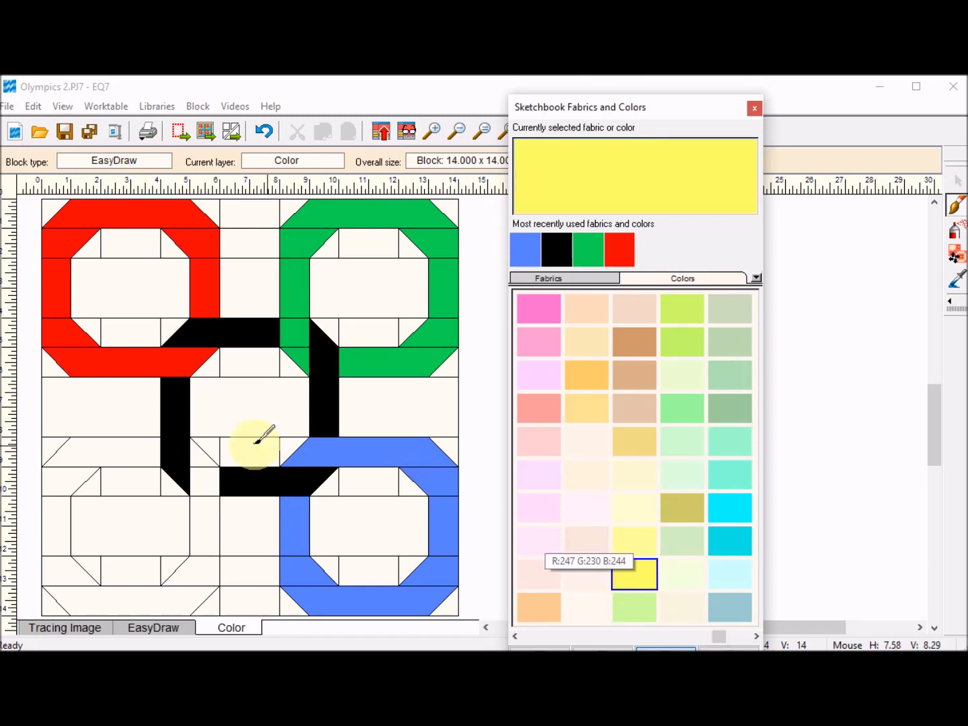
{"action": "left_click", "coordinate": [135, 450]}
{"action": "left_click", "coordinate": [202, 454]}
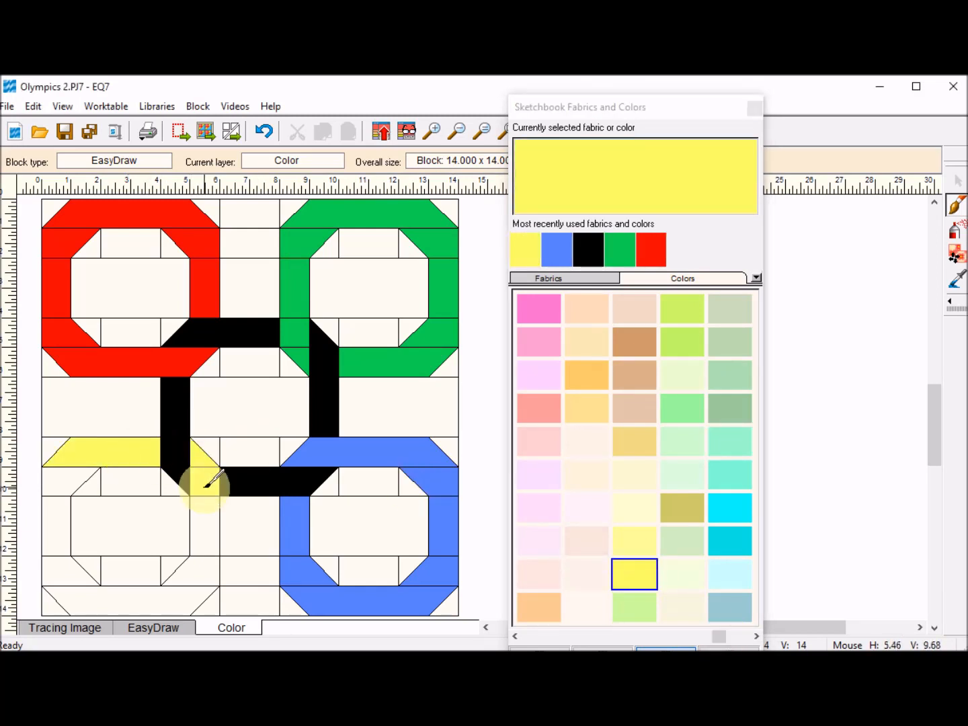
{"action": "left_click", "coordinate": [209, 501]}
{"action": "left_click", "coordinate": [199, 568]}
{"action": "left_click", "coordinate": [178, 606]}
{"action": "left_click", "coordinate": [73, 572]}
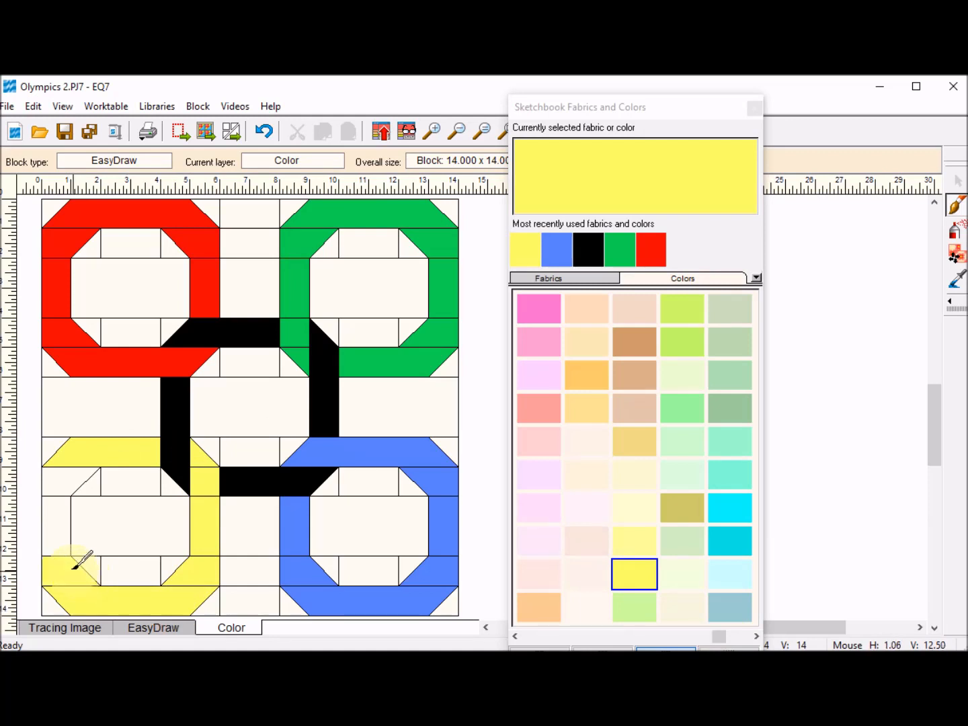
{"action": "left_click", "coordinate": [57, 517]}
{"action": "left_click", "coordinate": [67, 474]}
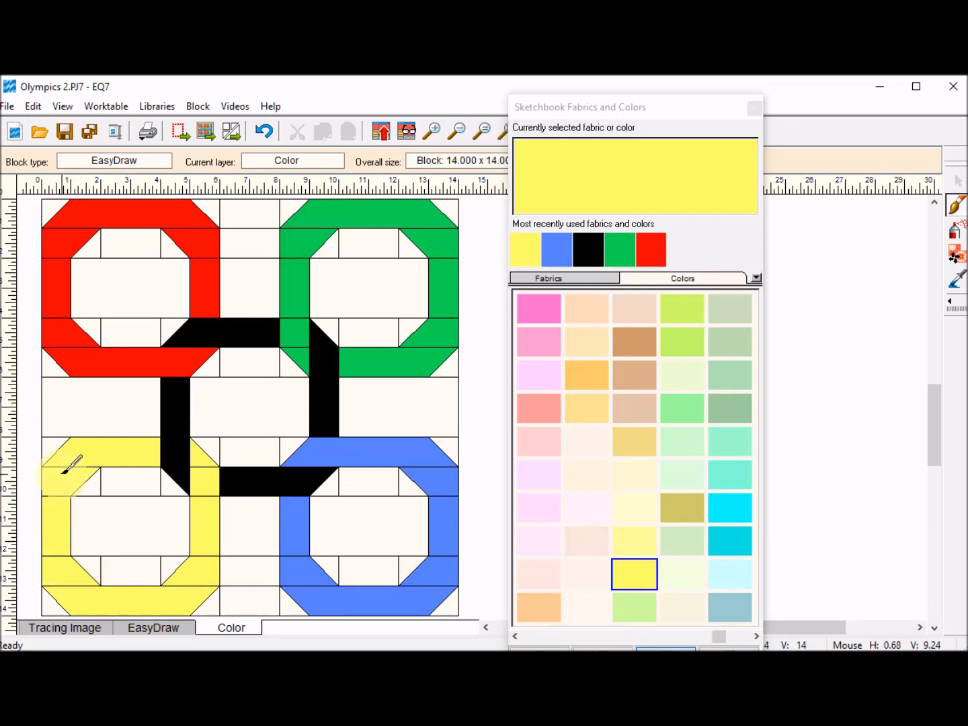
Step: Pick white and spray it onto all remaining uncolored background patches of the block at once
{"action": "left_click", "coordinate": [713, 635]}
{"action": "left_click_drag", "start_coordinate": [712, 637], "coordinate": [611, 628]}
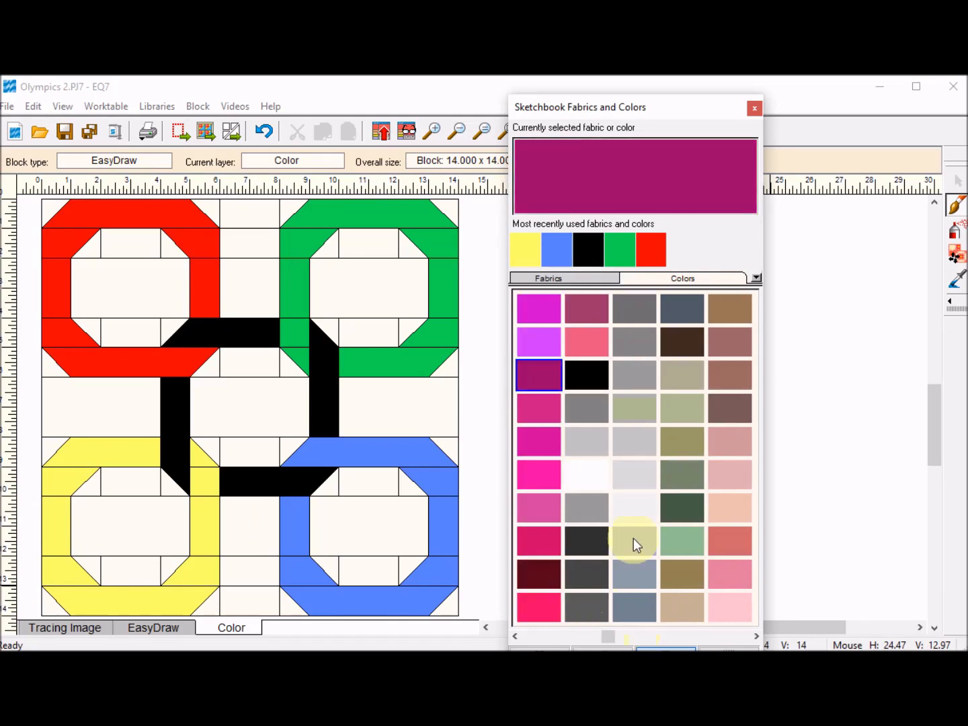
{"action": "left_click", "coordinate": [586, 475]}
{"action": "left_click", "coordinate": [957, 233]}
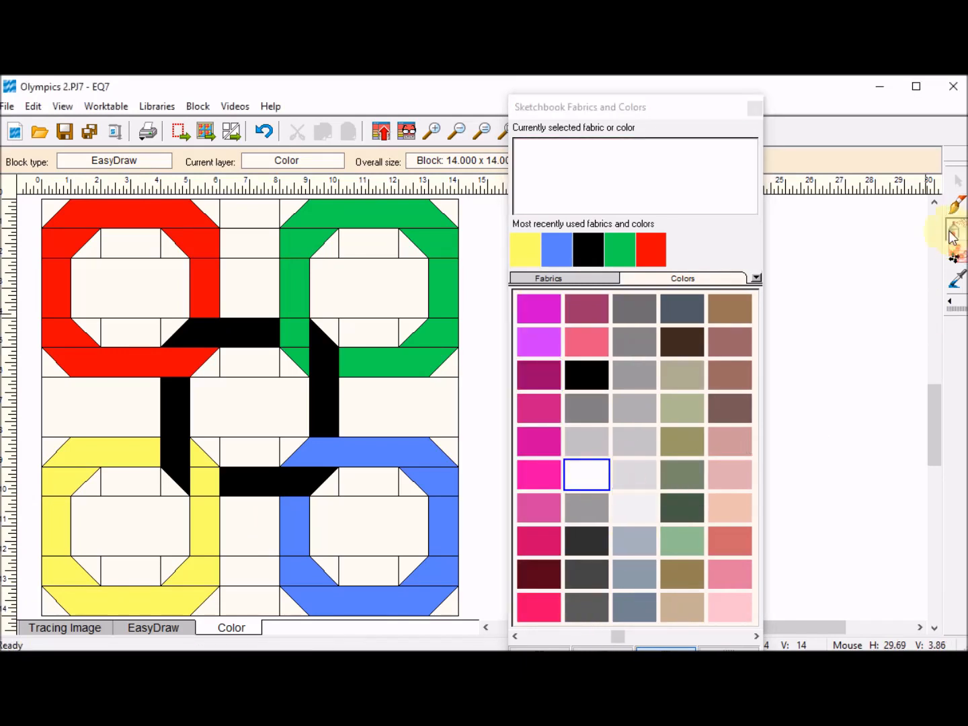
{"action": "left_click", "coordinate": [387, 290]}
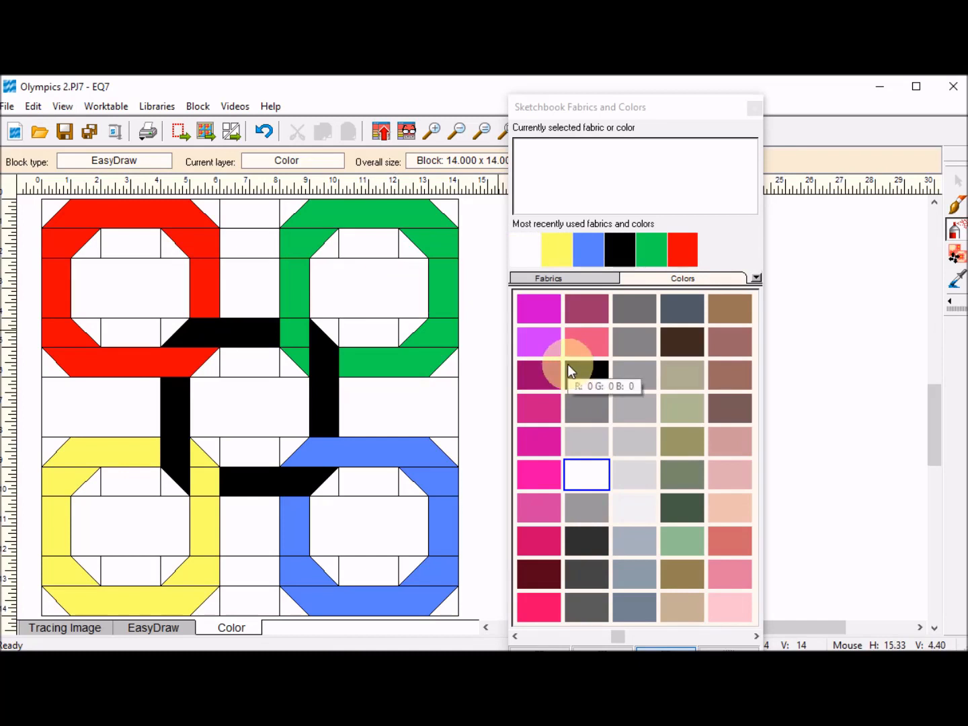
Step: Close the fabrics and colors palette and add the fully colored rings block to the Sketchbook
{"action": "left_click", "coordinate": [753, 109]}
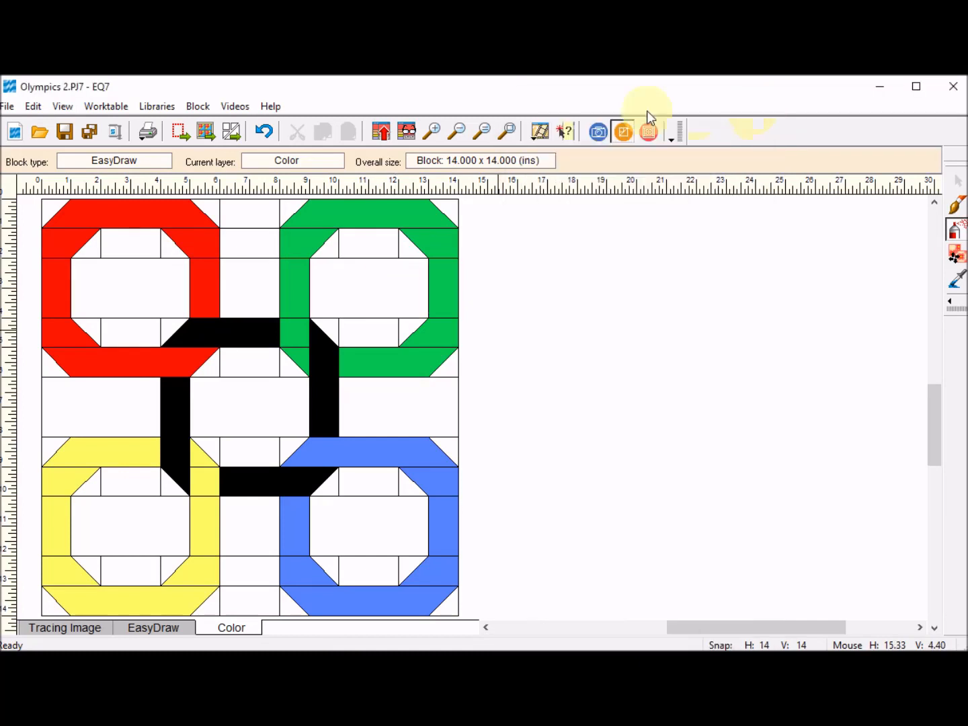
{"action": "left_click", "coordinate": [383, 137]}
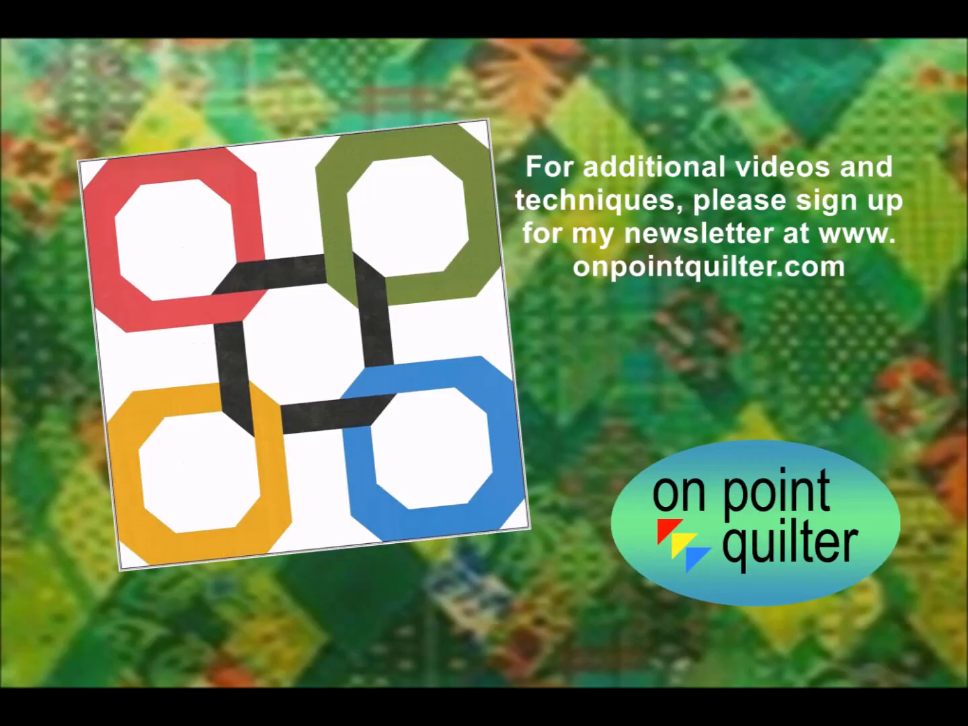